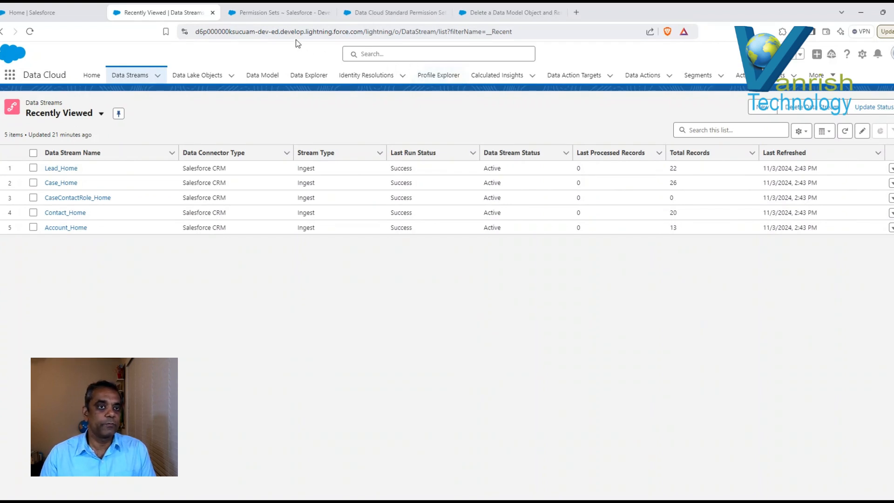
View the org's list of permission sets and return to the data streams list
left_click(276, 14)
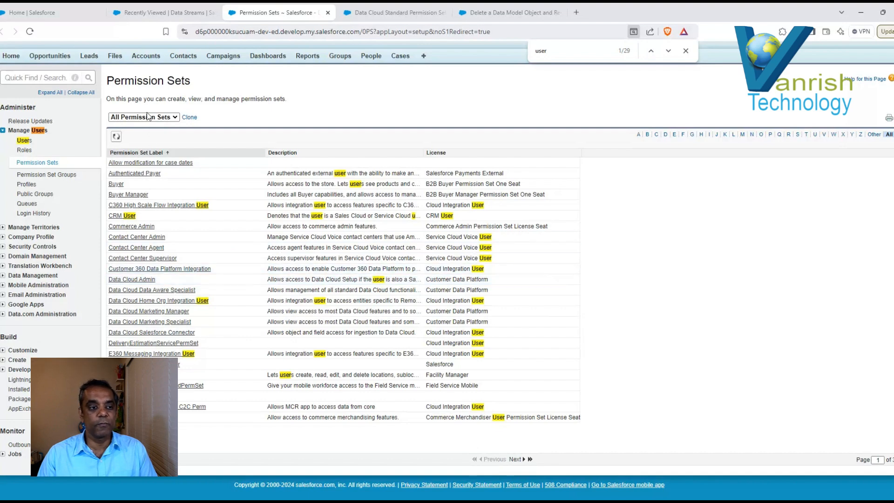
left_click(156, 14)
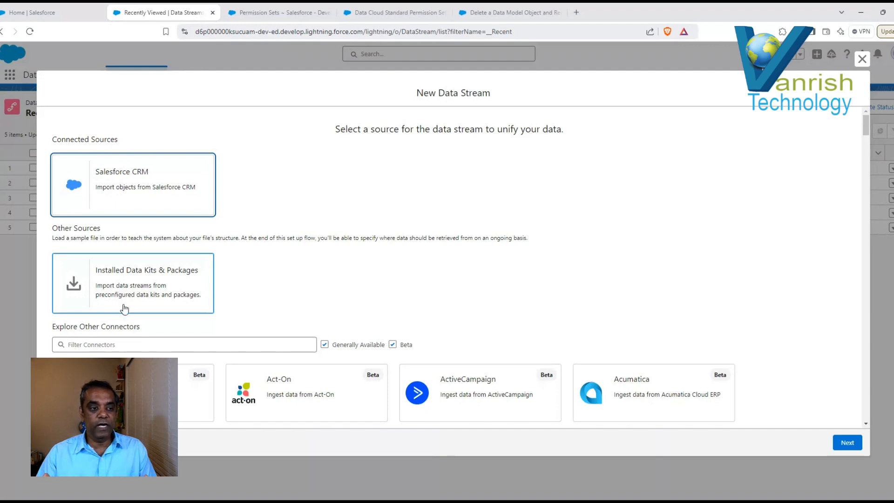
Browse the connectors available for a new data stream and filter them by "cloud"
left_click_drag(867, 128, 867, 141)
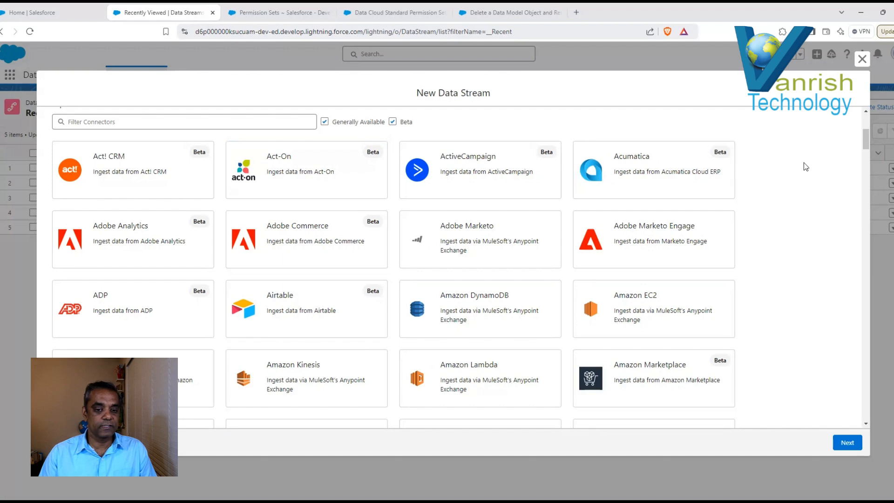
mouse_move(866, 140)
left_mouse_down()
mouse_move(867, 166)
mouse_move(862, 128)
left_mouse_up()
scroll(862, 128, "up", 5)
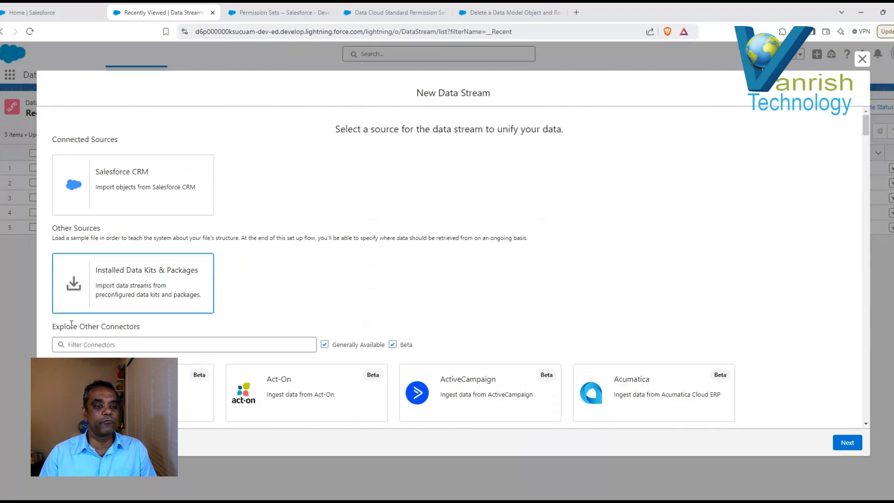
left_click(86, 345)
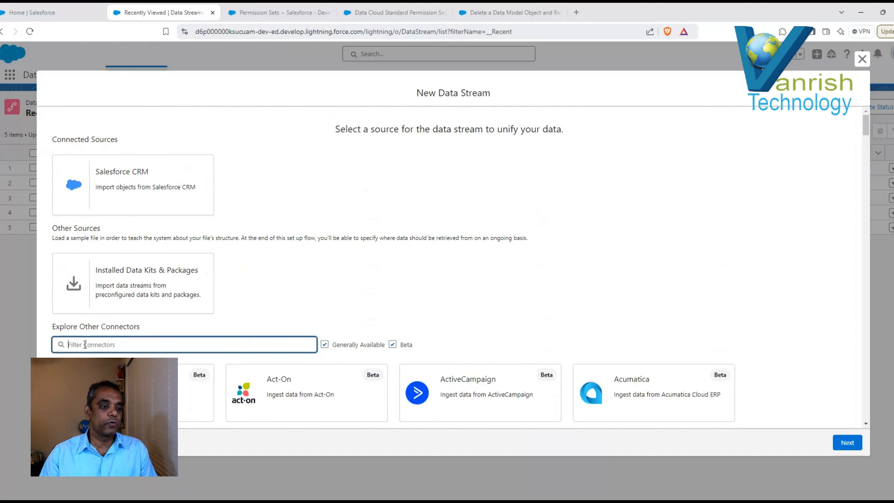
type("cl")
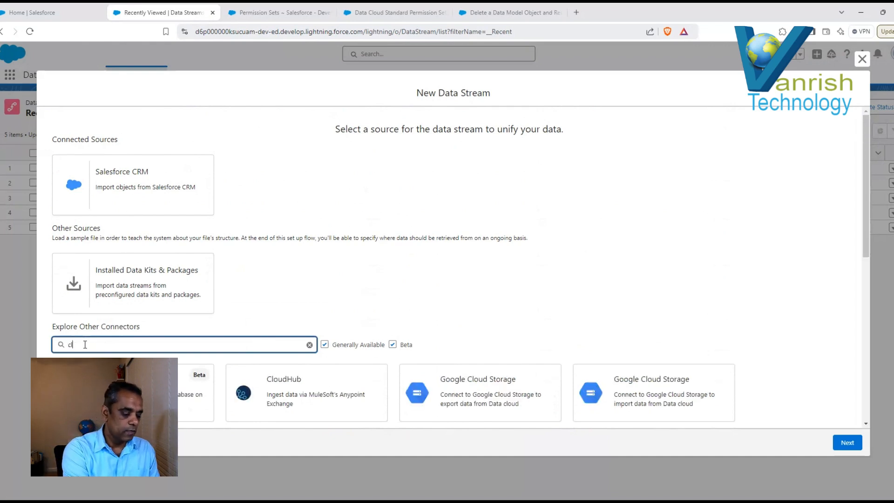
type("oud")
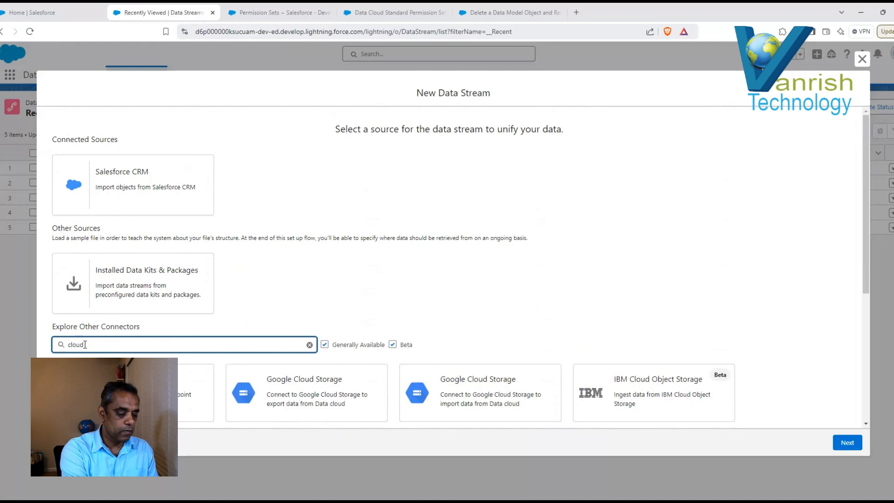
scroll(196, 394, "down", 4)
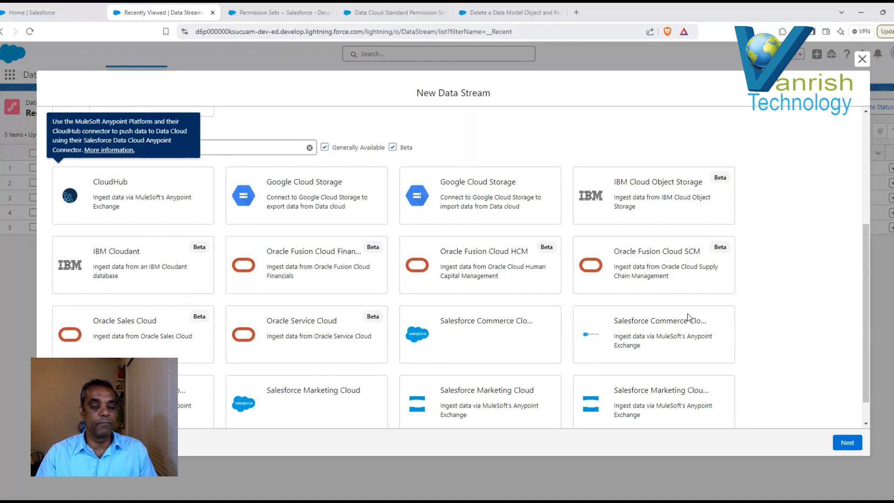
left_click_drag(865, 314, 495, 176)
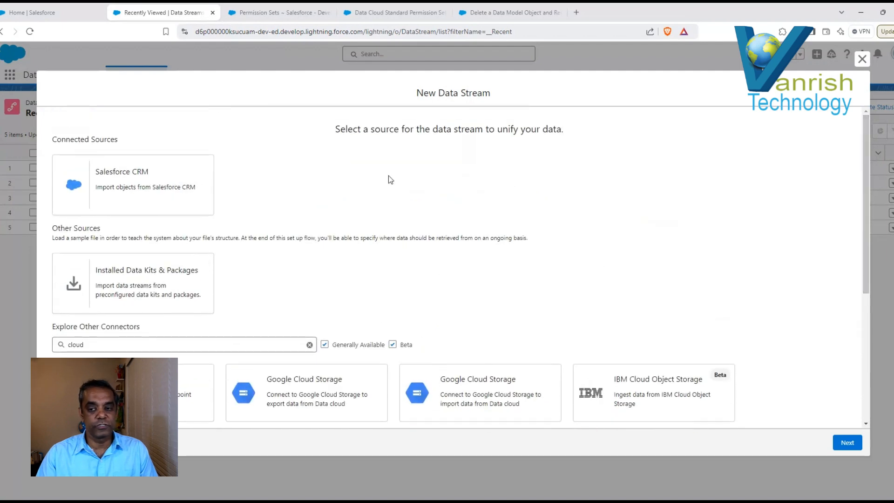
Choose Salesforce CRM as the data stream's source and look through the list of all Salesforce objects
left_click(116, 174)
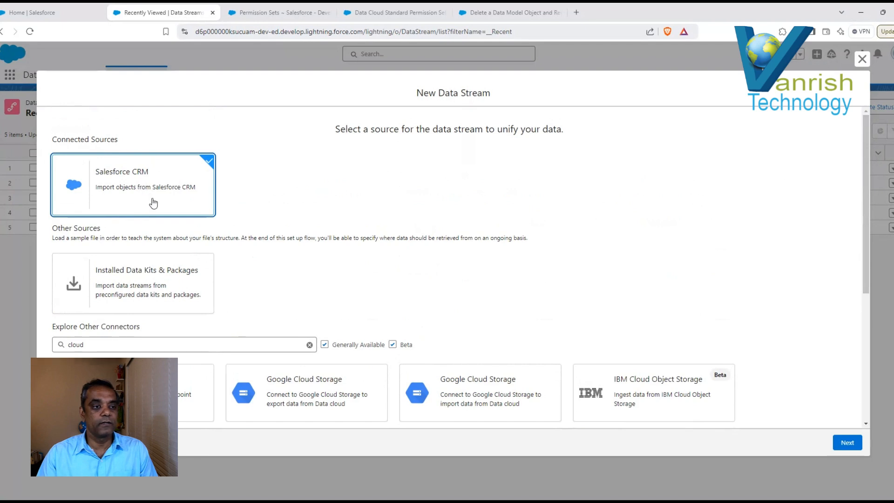
left_click(850, 444)
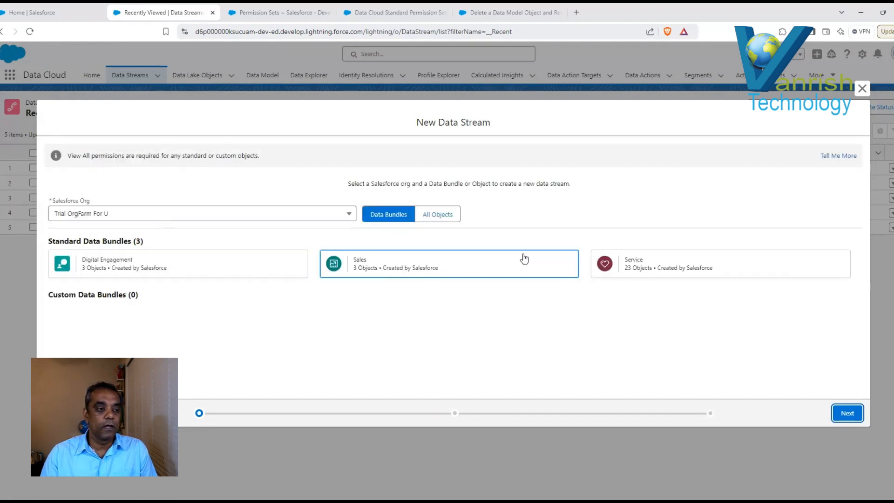
left_click(439, 215)
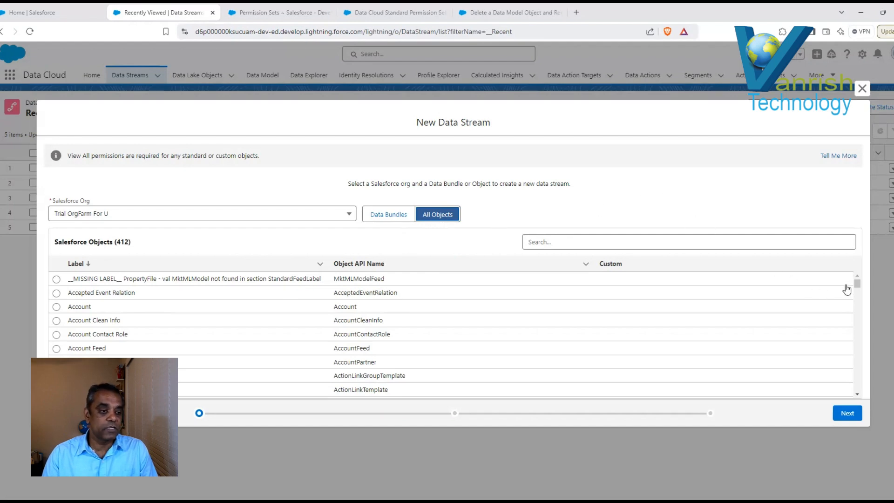
left_click_drag(858, 284, 860, 387)
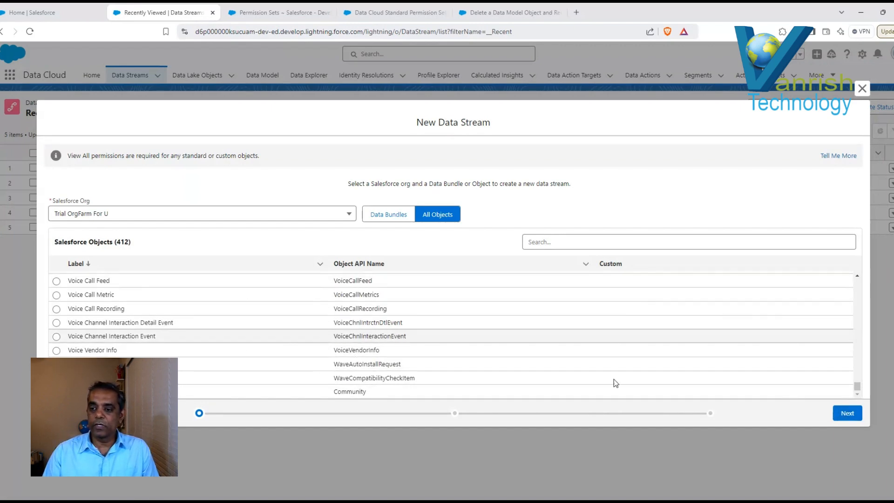
scroll(301, 261, "up", 15)
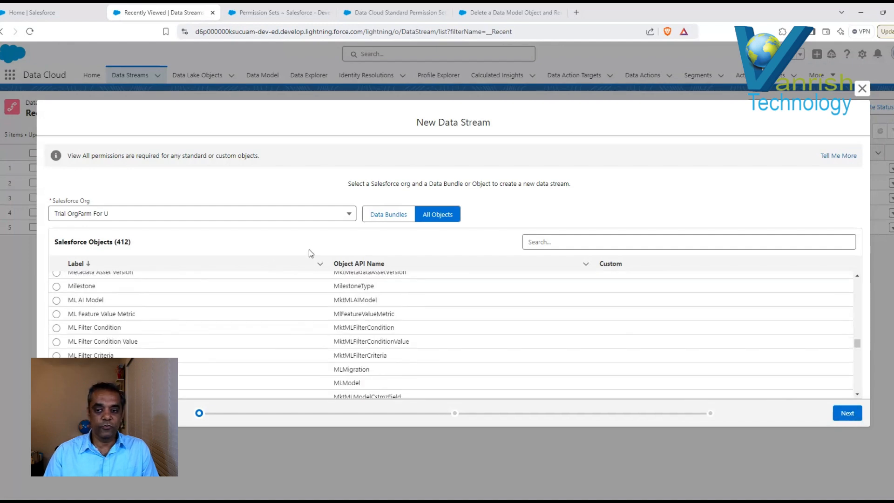
Select the Sales standard data bundle for the new data stream and review its Account fields
left_click(380, 215)
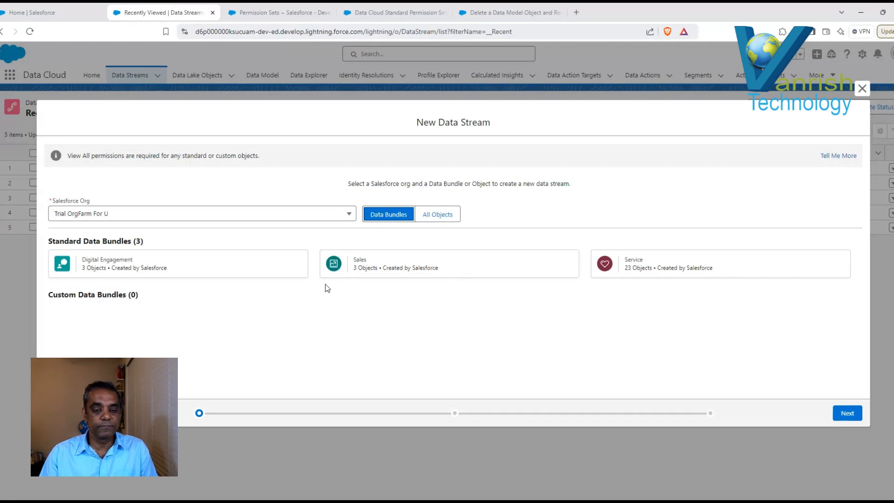
left_click(382, 269)
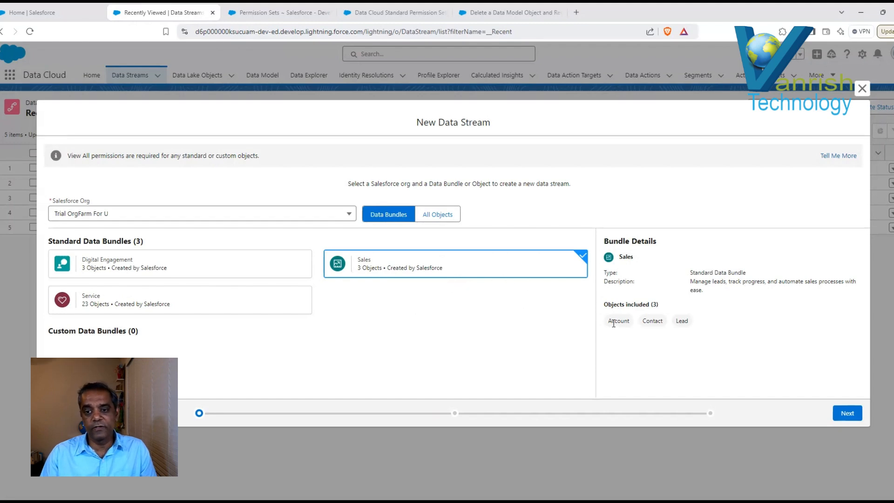
left_click(848, 413)
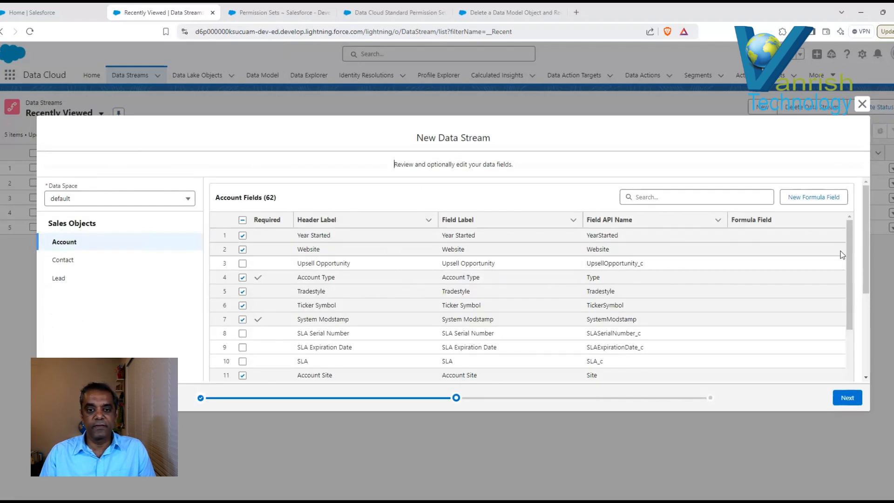
mouse_move(848, 250)
left_mouse_down()
mouse_move(851, 288)
mouse_move(849, 247)
left_mouse_up()
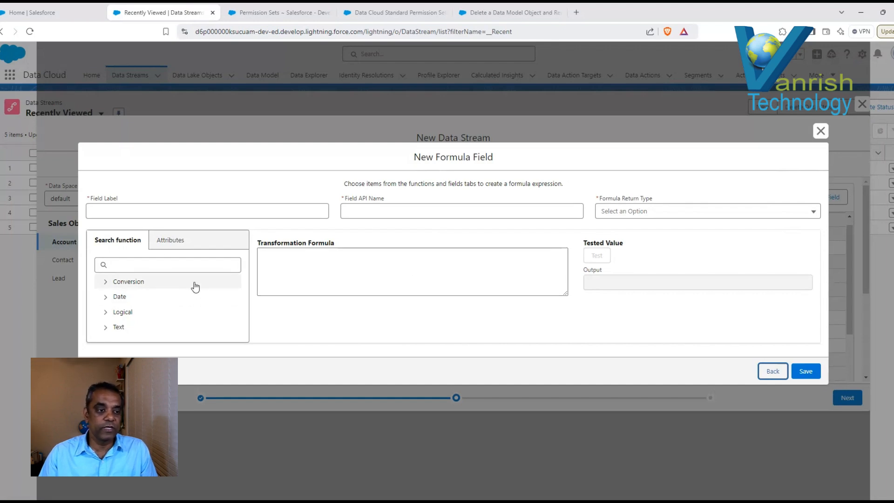
Try setting up an Account formula field labelled "person contact email" with return type Text, and close it without saving
left_click(118, 211)
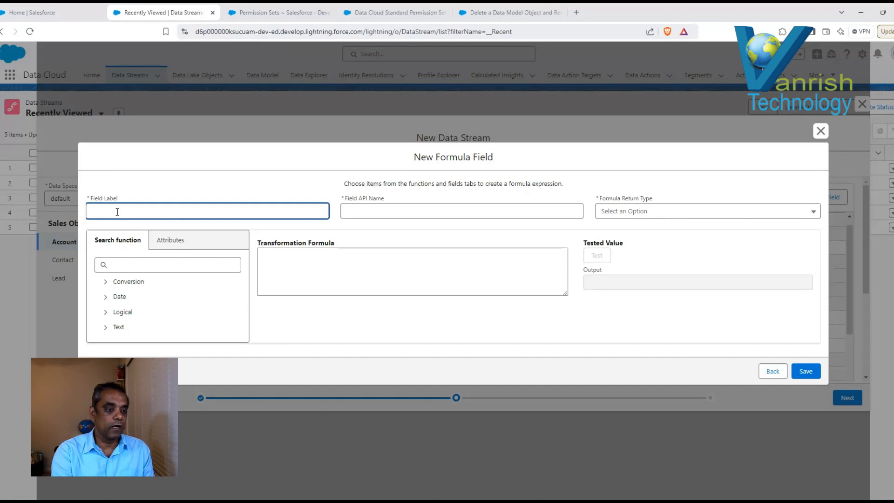
type("contact")
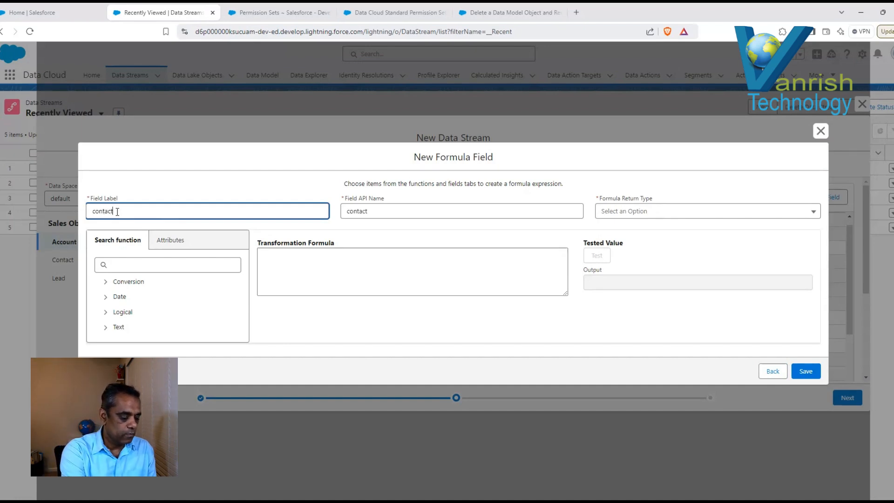
type(" email")
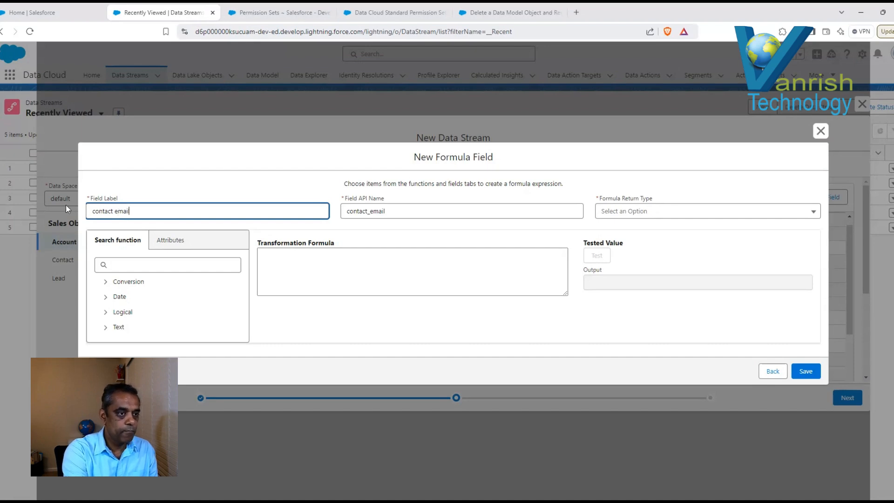
left_click(95, 211)
type("person")
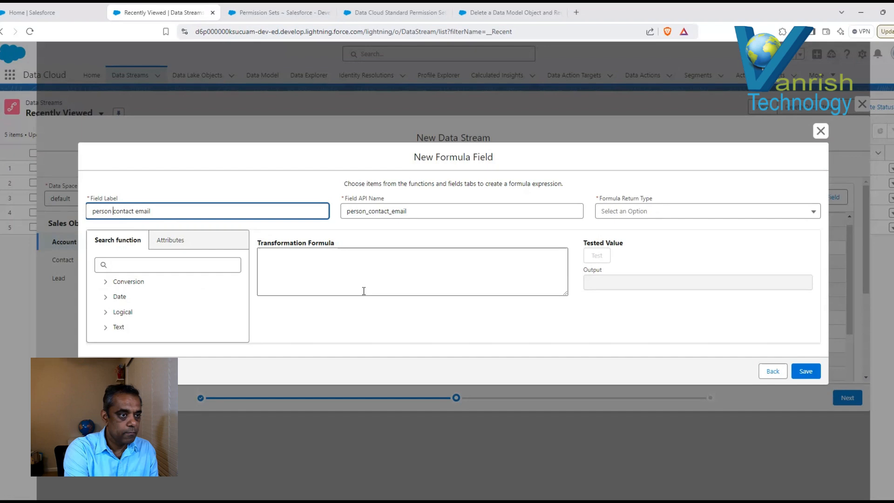
left_click(670, 215)
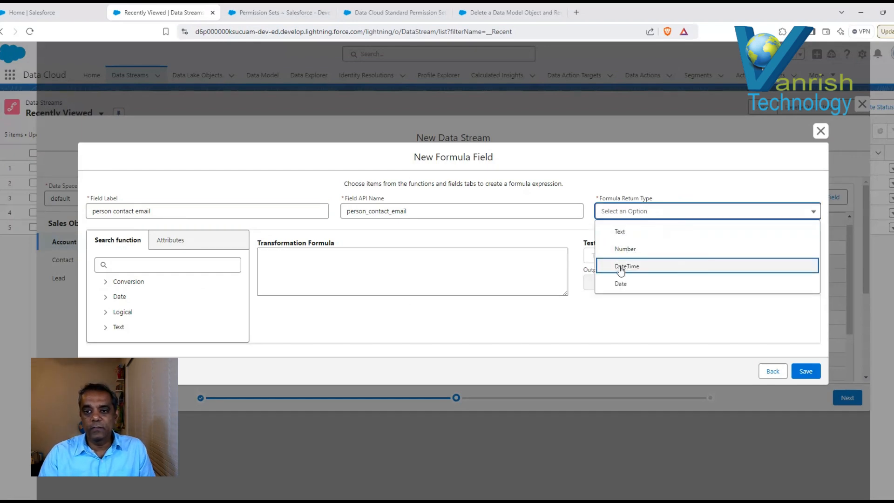
left_click(622, 232)
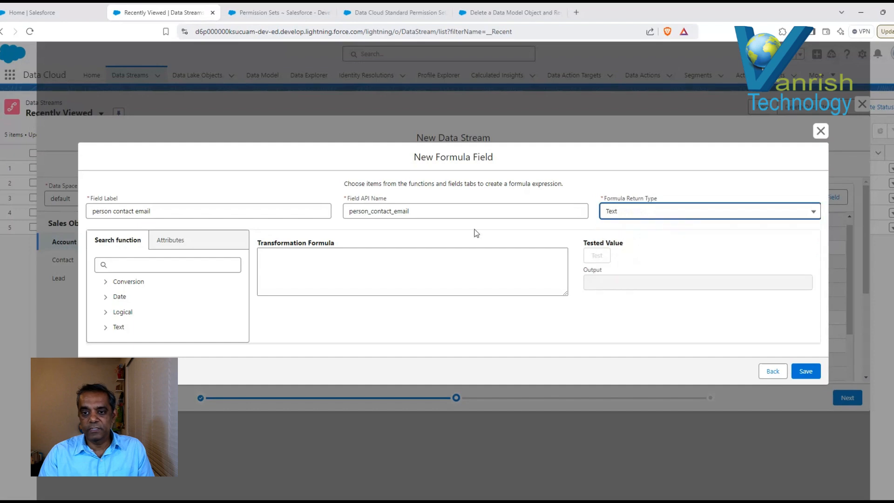
left_click(276, 264)
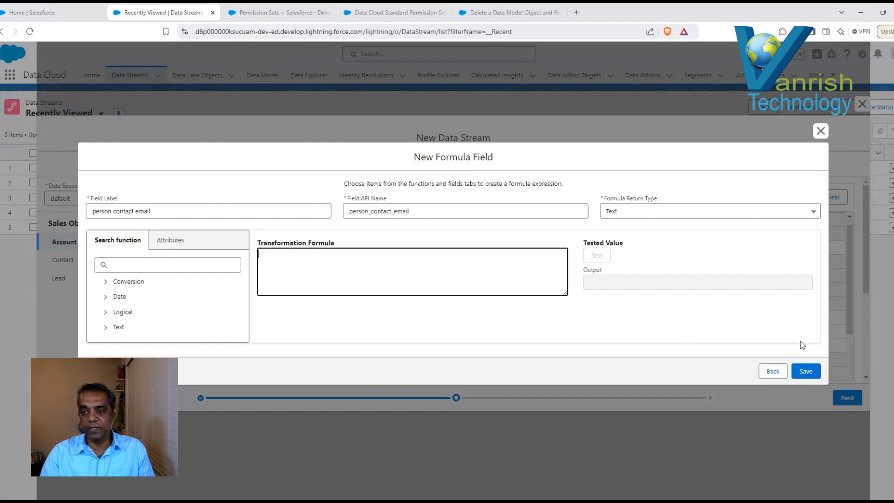
left_click(821, 132)
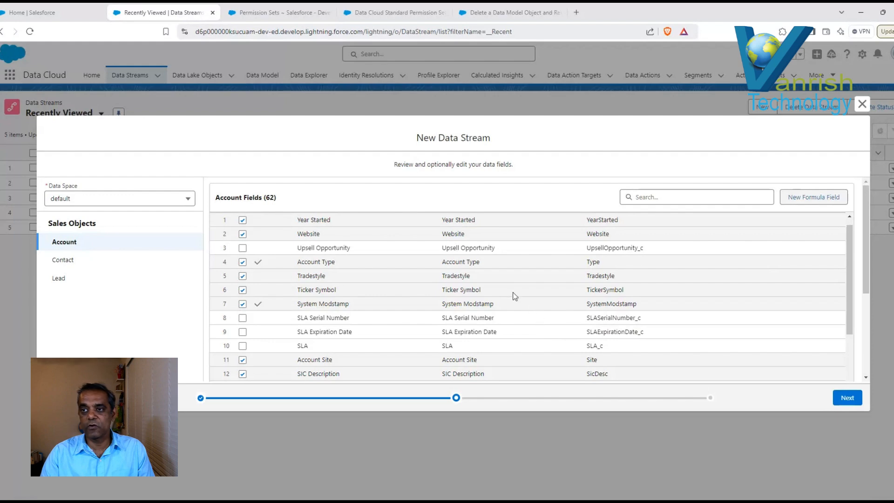
Try adding a data space filter for Lead_Home, and discard the new data stream setup without deploying it
left_click(848, 399)
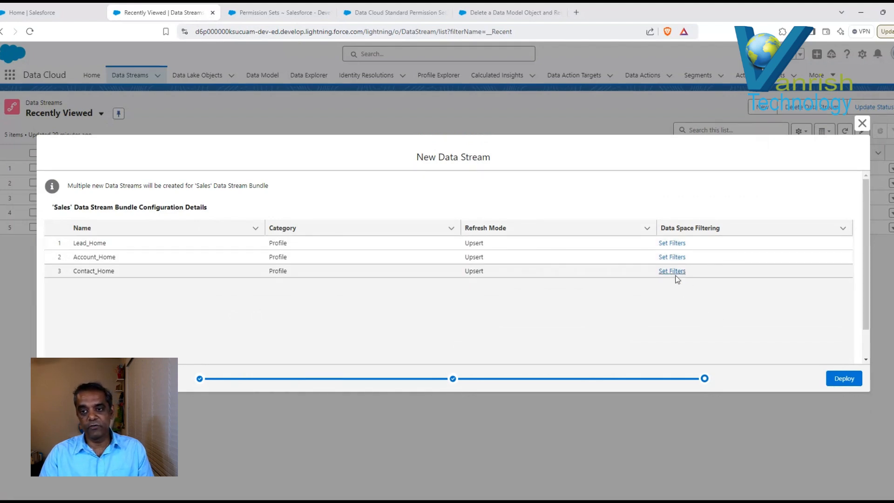
left_click(671, 243)
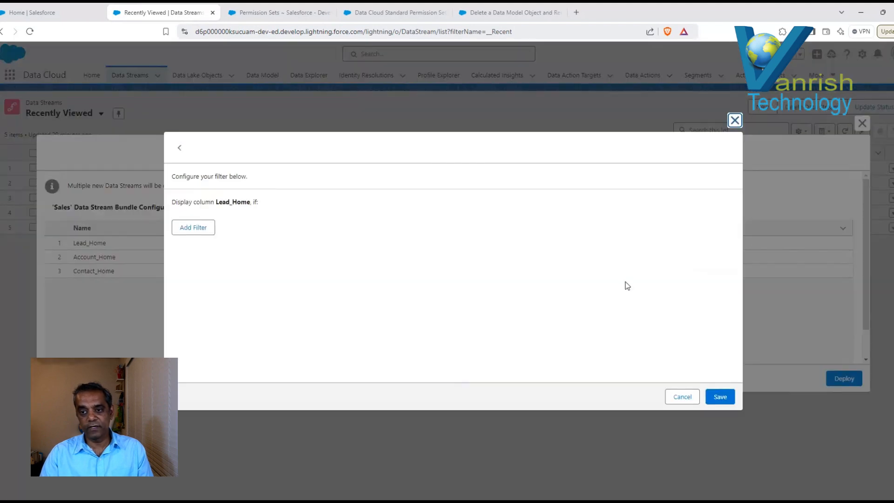
left_click(190, 230)
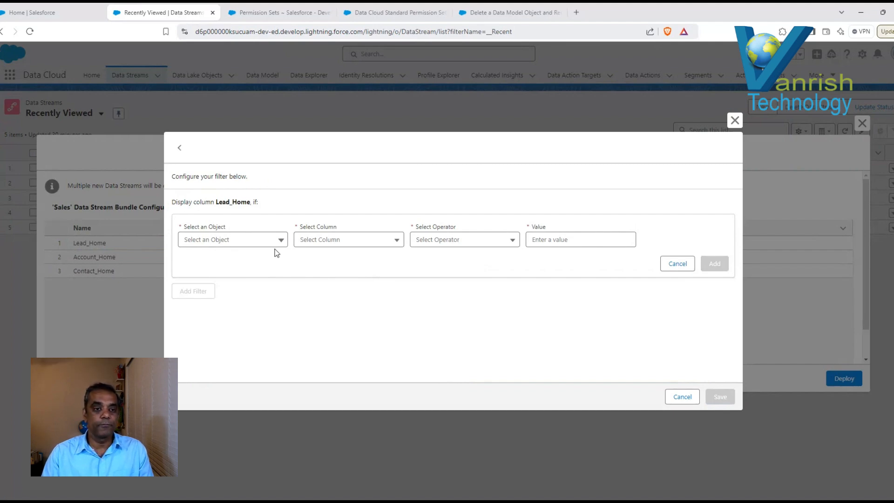
left_click(735, 120)
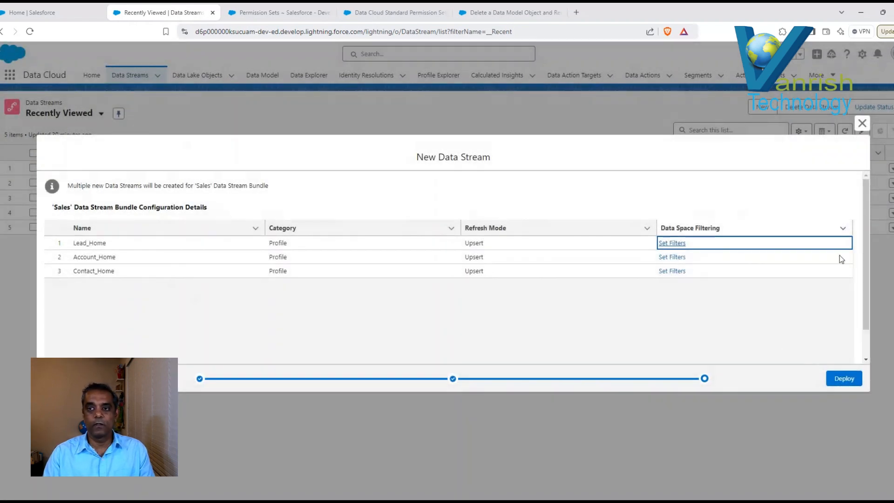
left_click(862, 123)
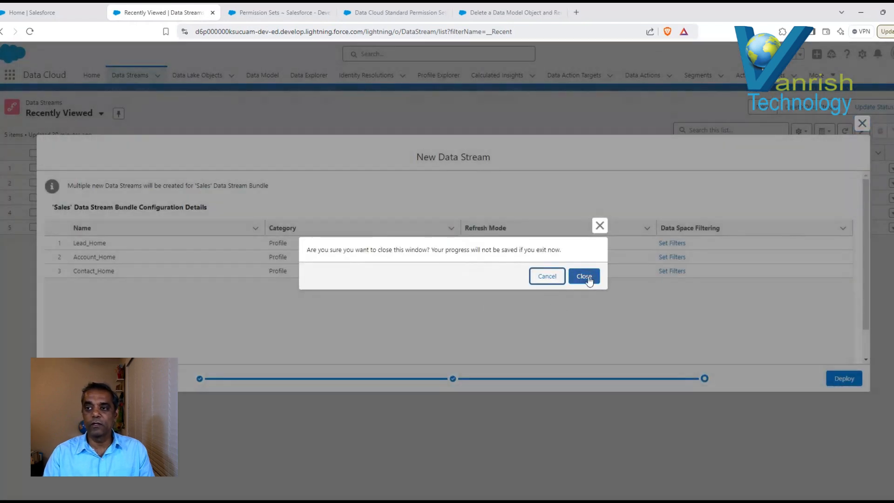
left_click(588, 277)
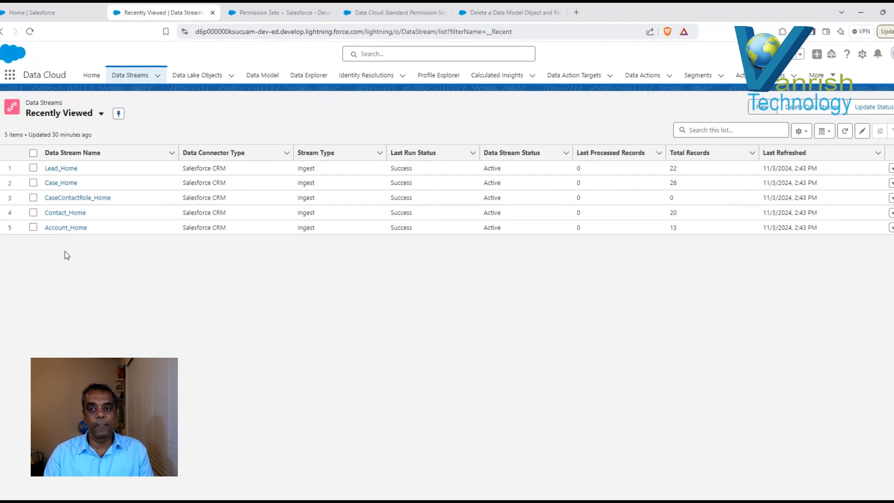
Open the Lead_Home data lake object and check the data space in its data mapping
left_click(195, 76)
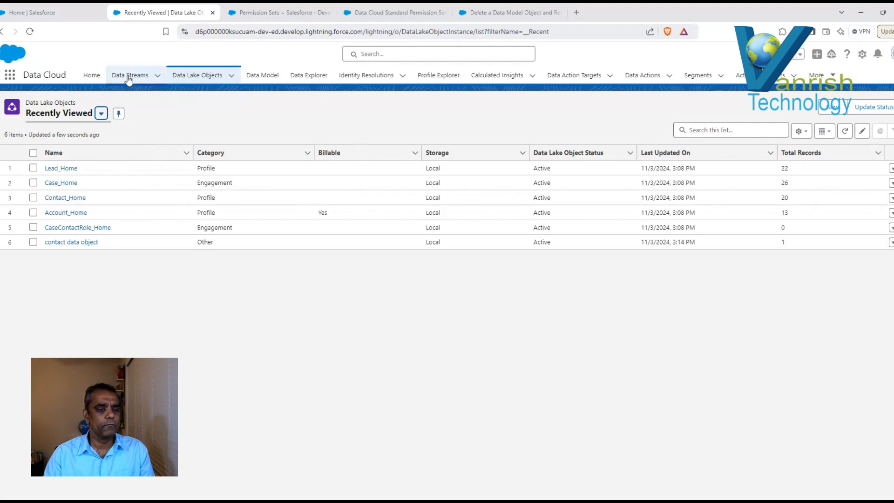
left_click(64, 169)
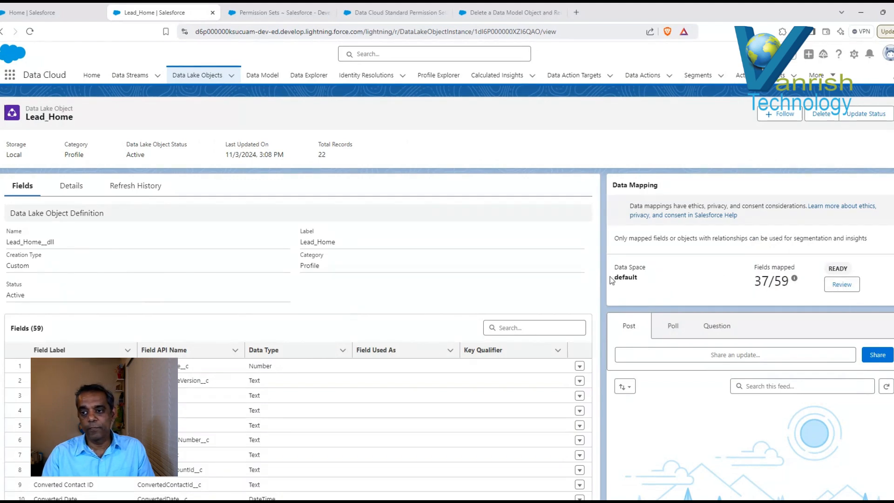
left_click_drag(614, 277, 642, 280)
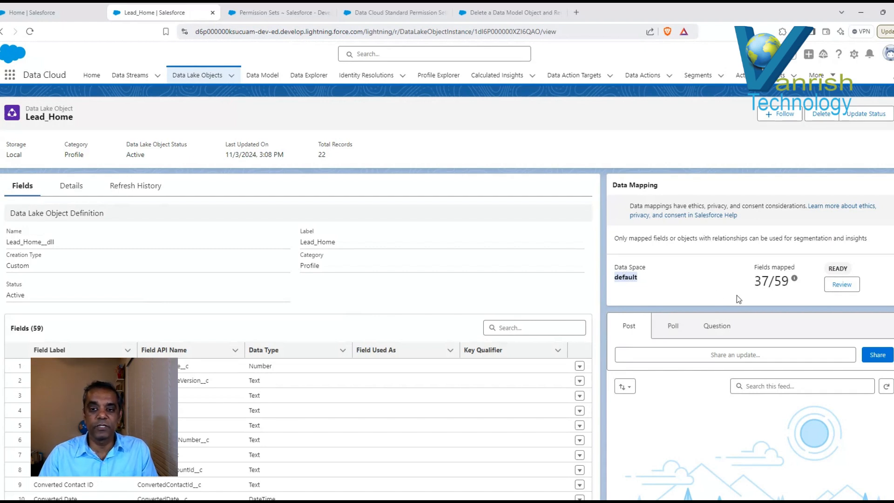
Open the Lead_Home mappings for review and examine how its fields map to the data model entities, from Contact Point Address down to Lead
left_click(843, 285)
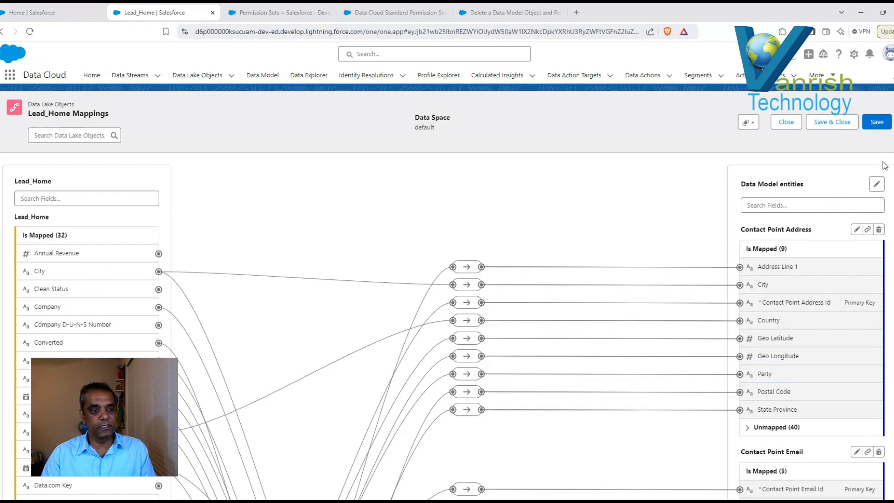
scroll(875, 177, "down", 2)
scroll(447, 292, "down", 10)
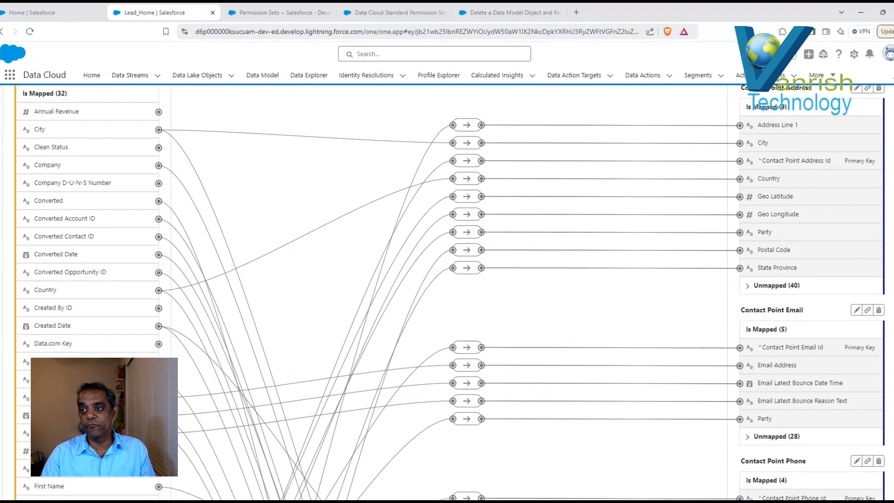
scroll(447, 292, "down", 7)
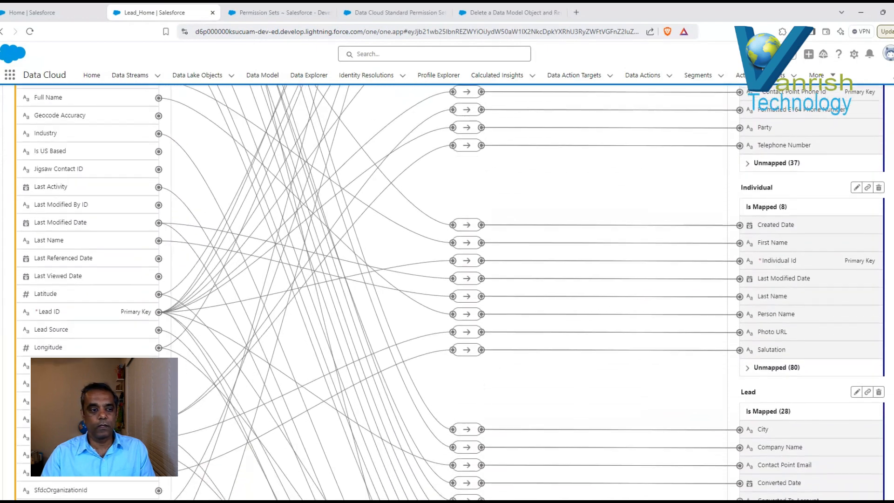
scroll(447, 292, "down", 2)
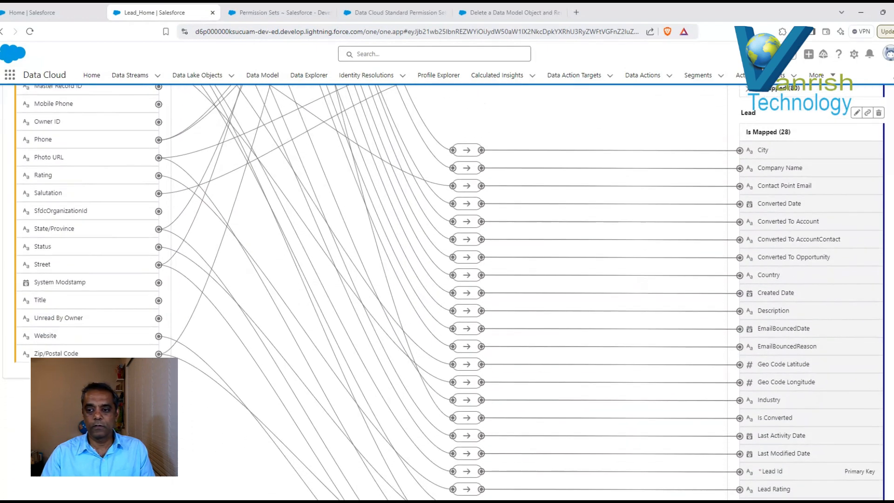
scroll(448, 292, "up", 4)
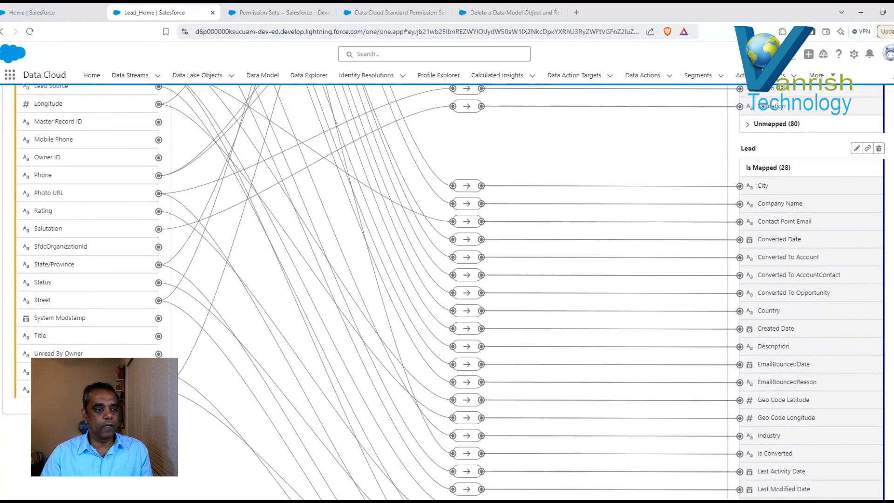
scroll(448, 292, "up", 7)
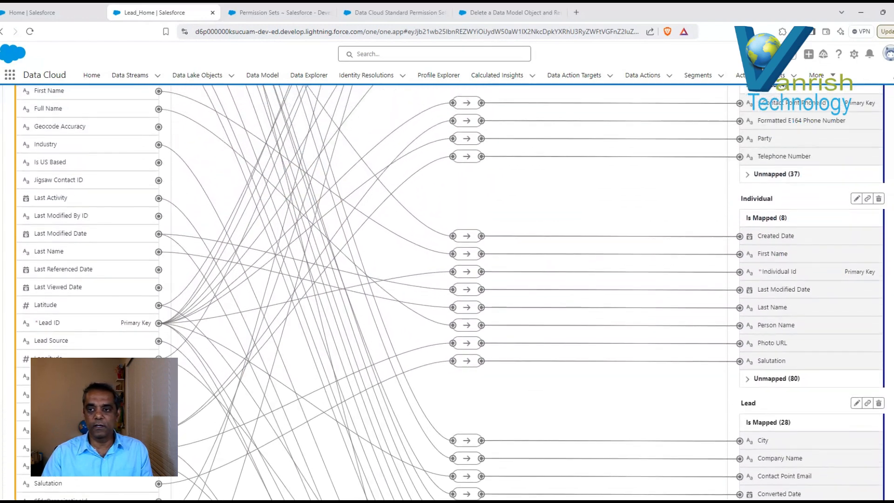
scroll(447, 292, "up", 6)
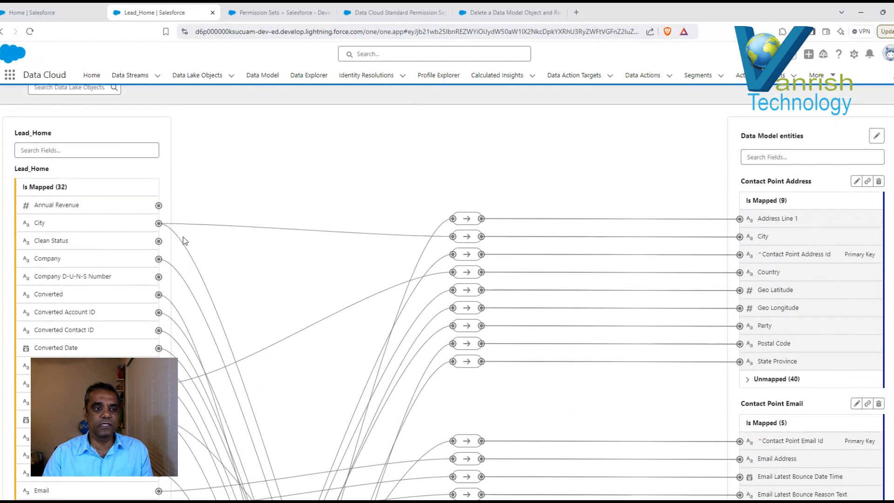
Inspect the mapping between Street and Address Line 1 of Contact Point Address, and close its details without deleting it
left_click(463, 222)
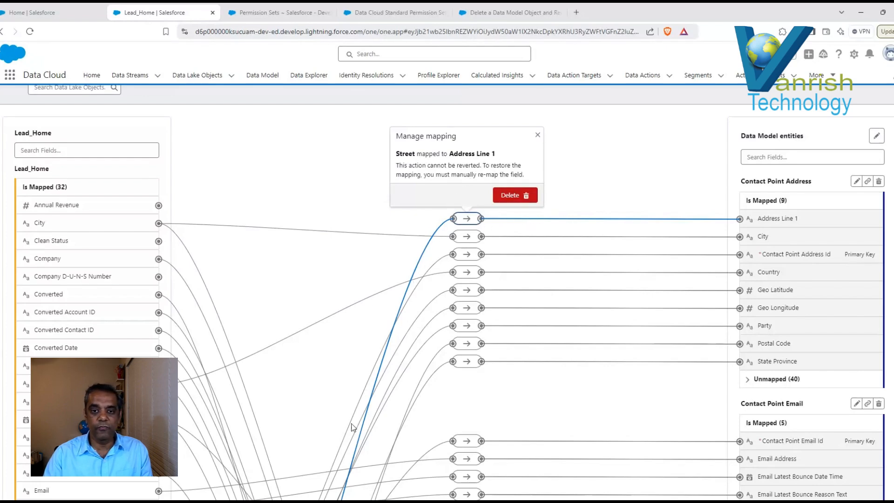
left_click(537, 135)
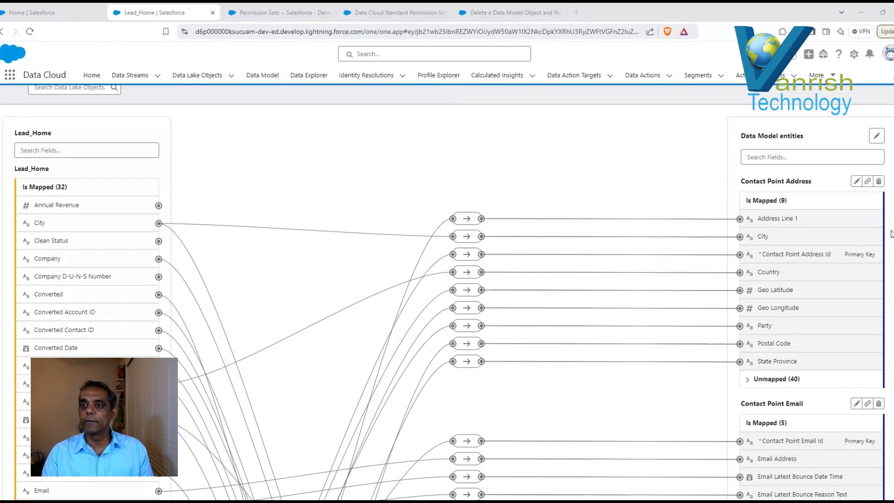
scroll(741, 184, "up", 1)
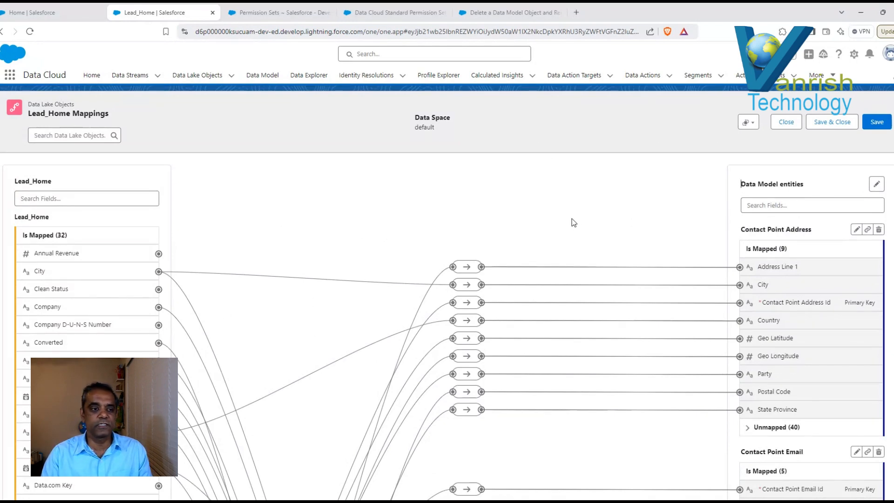
Show the Lead_Home mappings in Table View and review the source fields against their Contact Point Address target fields
left_click(748, 122)
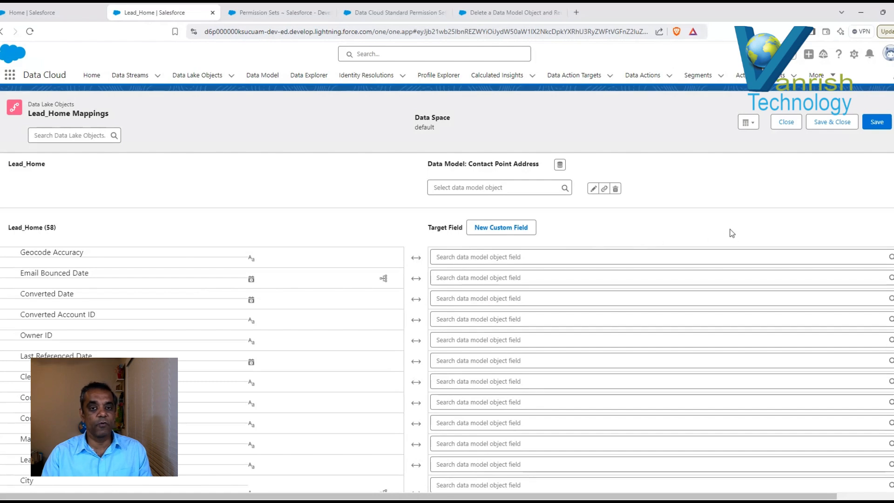
scroll(448, 289, "down", 7)
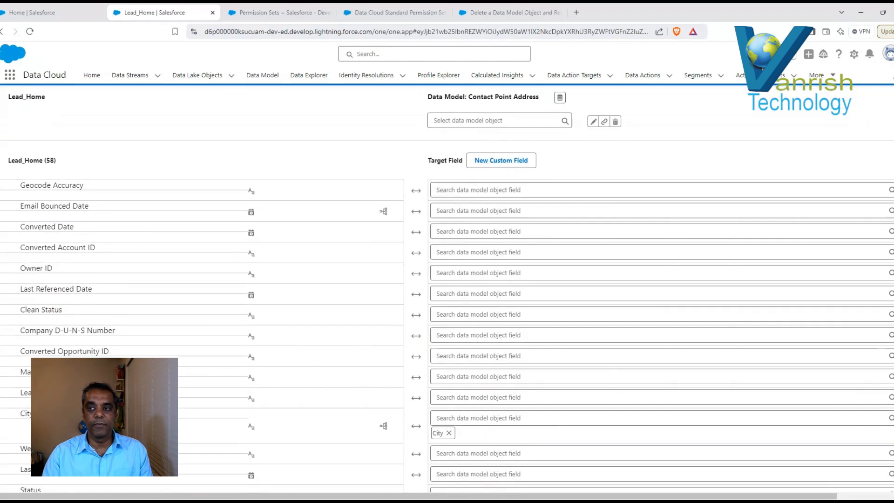
scroll(447, 289, "up", 1)
scroll(447, 288, "down", 2)
scroll(447, 289, "down", 11)
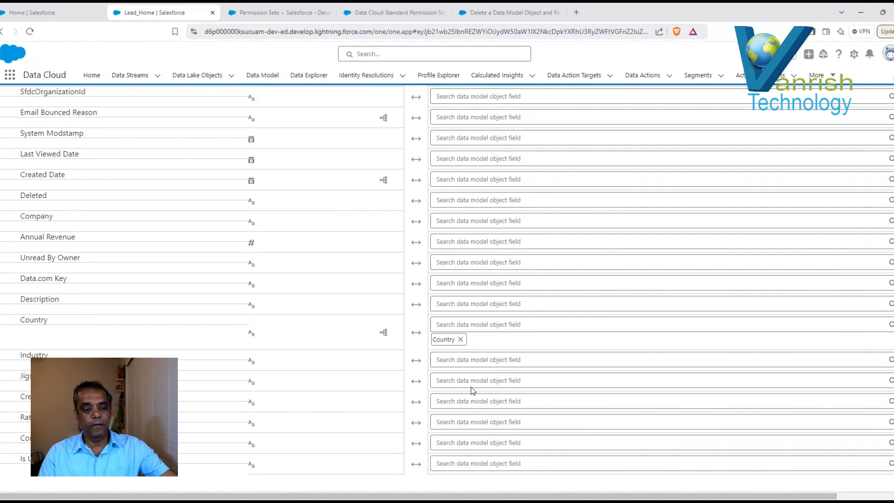
Search the target fields for "is" on the Is US Based row, and clear the search without choosing a field
left_click(444, 463)
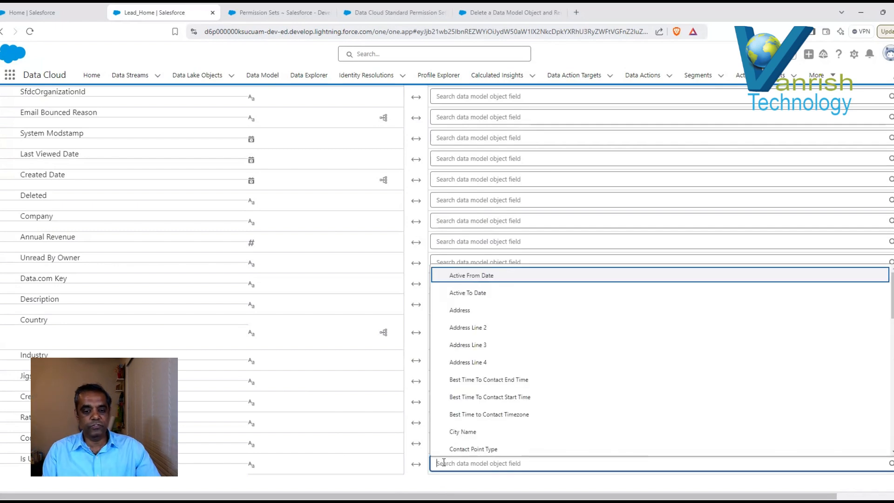
type("is")
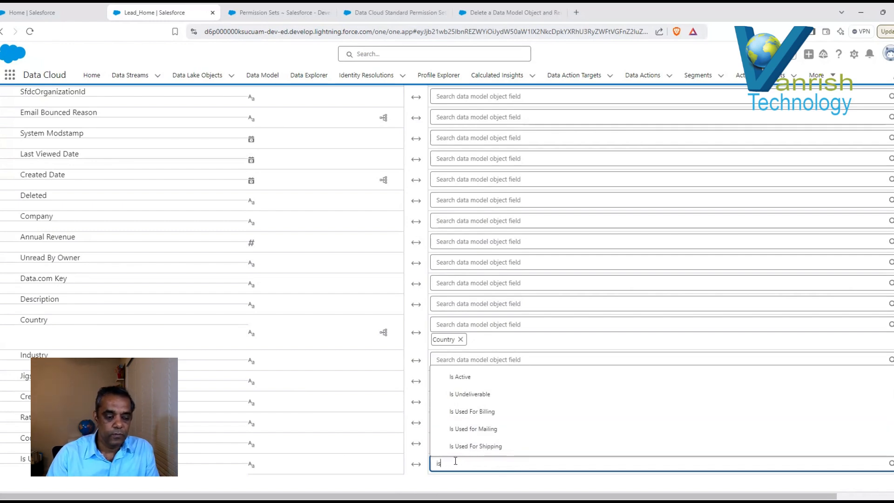
key("BackSpace")
key("BackSpace")
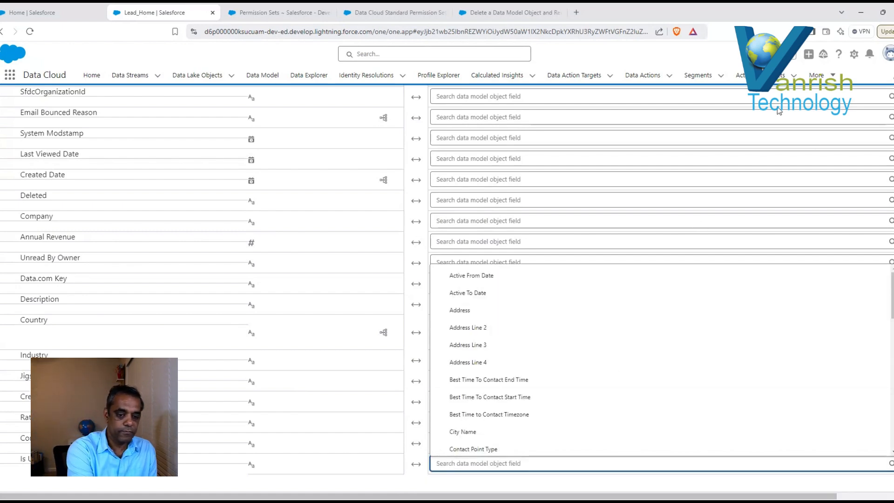
Switch the mappings back to Visual View and expand the unmapped fields of the Lead entity
scroll(817, 218, "up", 15)
left_click(758, 125)
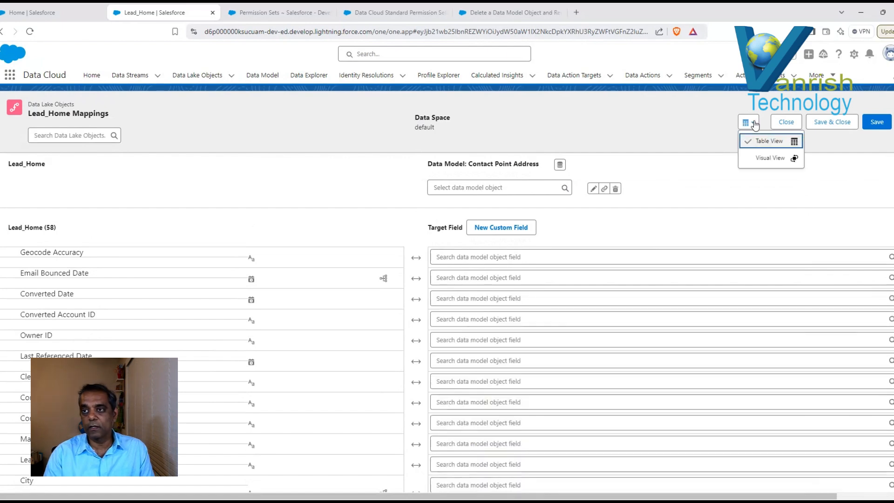
left_click(763, 160)
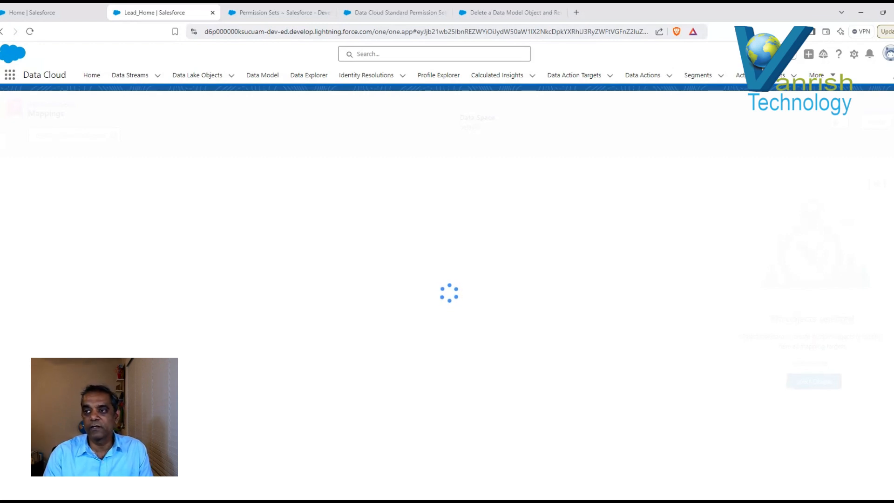
scroll(447, 293, "down", 16)
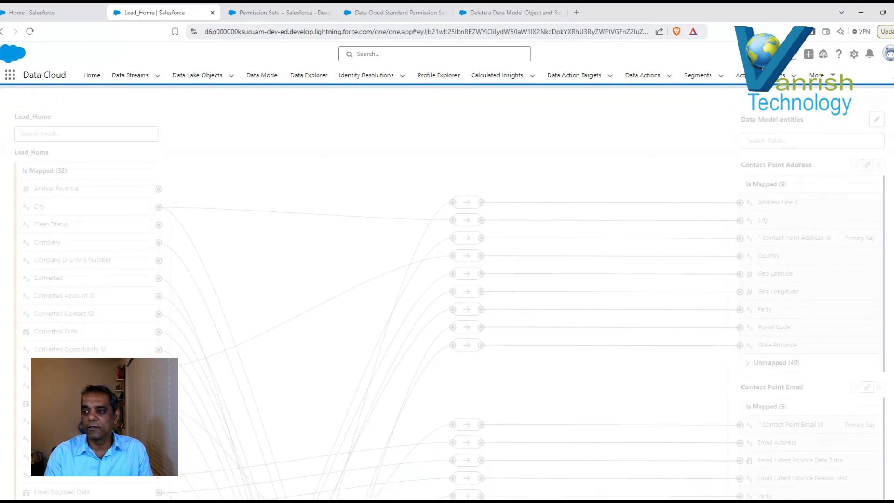
scroll(447, 294, "down", 6)
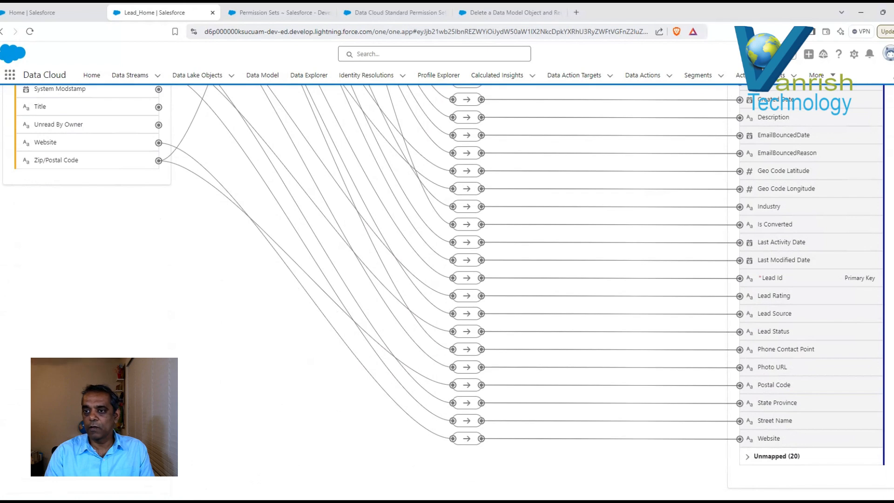
left_click(747, 458)
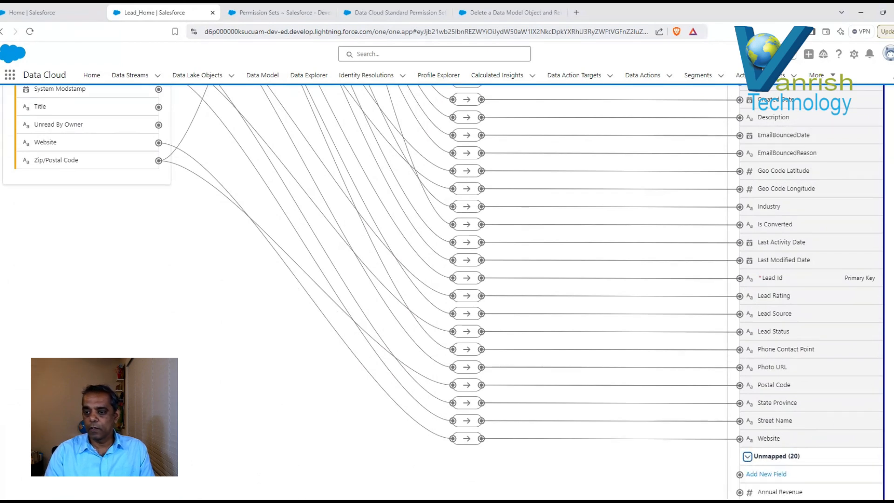
scroll(867, 397, "down", 1)
scroll(447, 293, "down", 7)
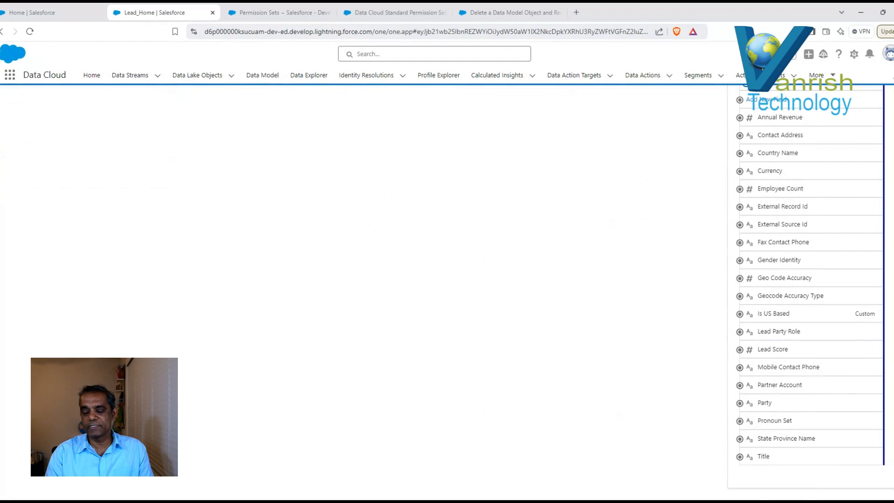
scroll(762, 243, "up", 3)
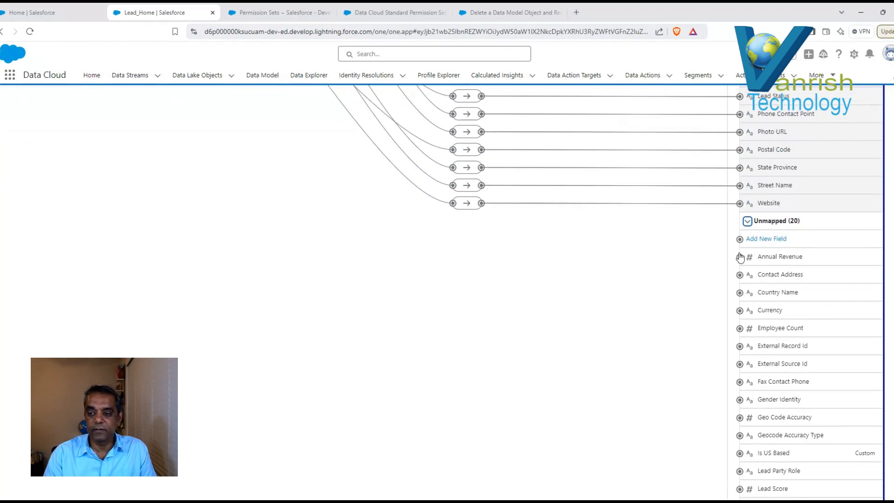
Try adding a new Lead field labelled "Is US Based" with data type Text, and close it without saving
left_click(762, 239)
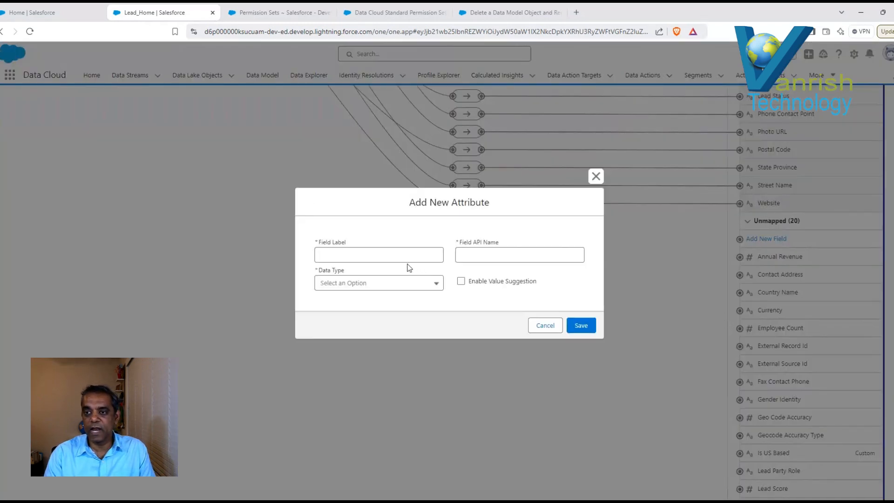
left_click(355, 255)
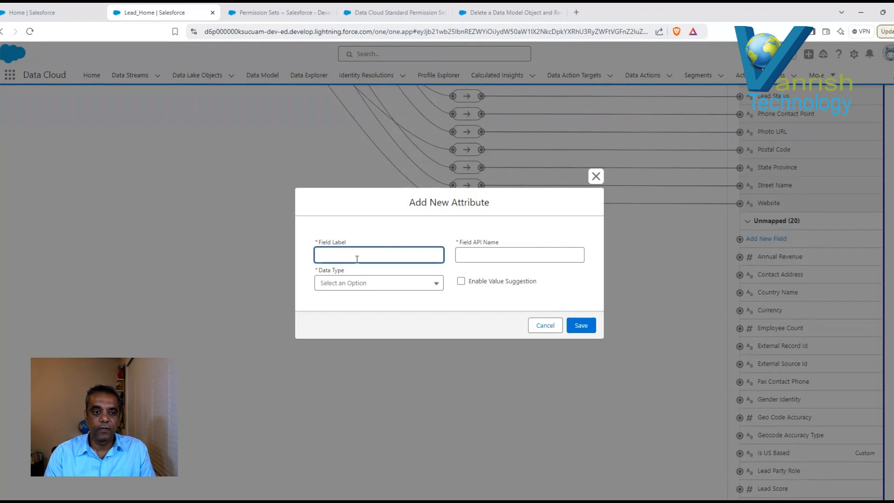
type("Is US Based")
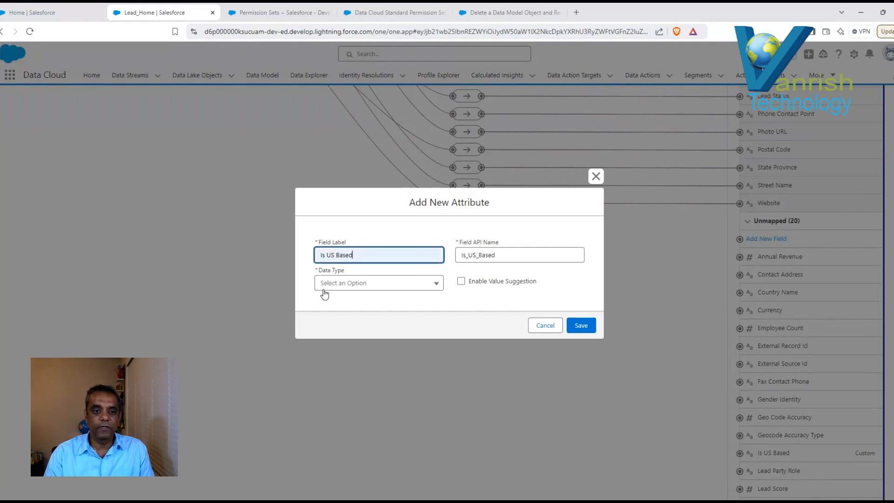
left_click(361, 285)
left_click(345, 305)
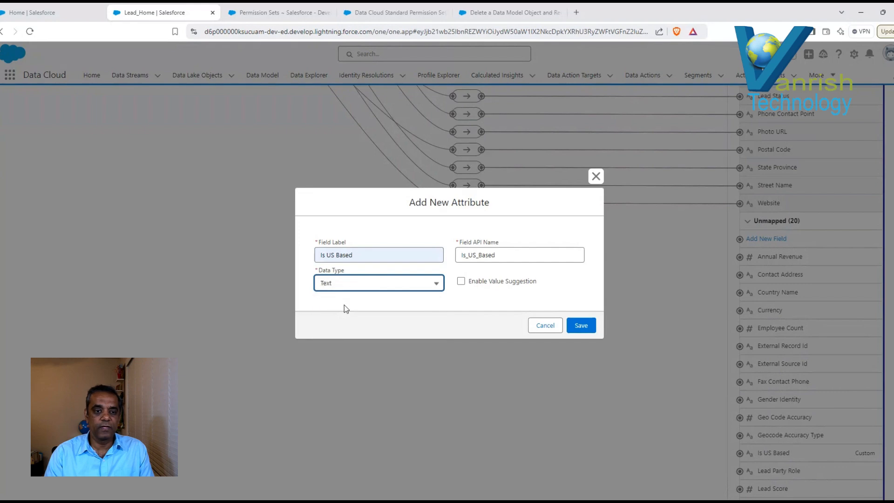
left_click(597, 177)
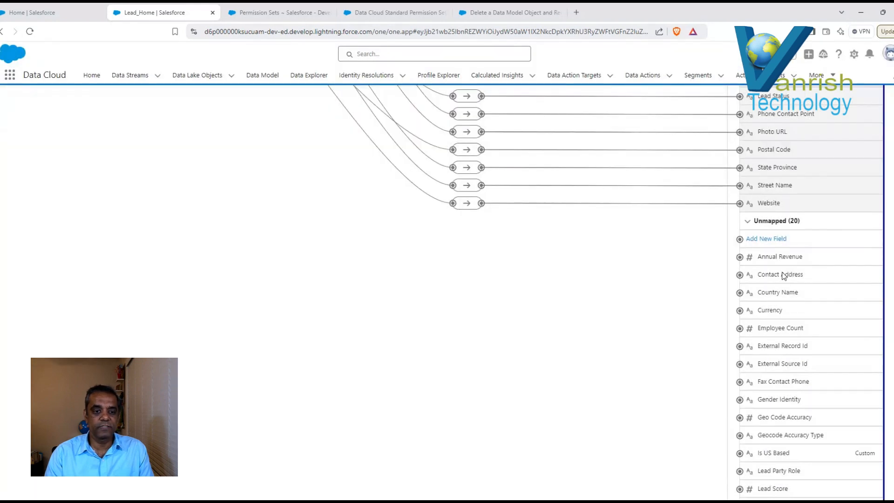
Map the Is US Based source field of Lead_Home to the custom Is US Based field of the Lead entity
scroll(801, 347, "down", 3)
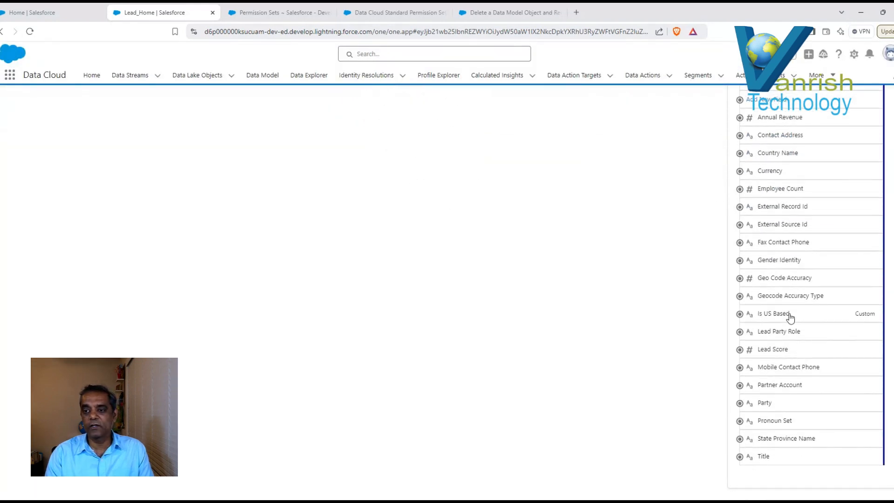
scroll(806, 291, "up", 5)
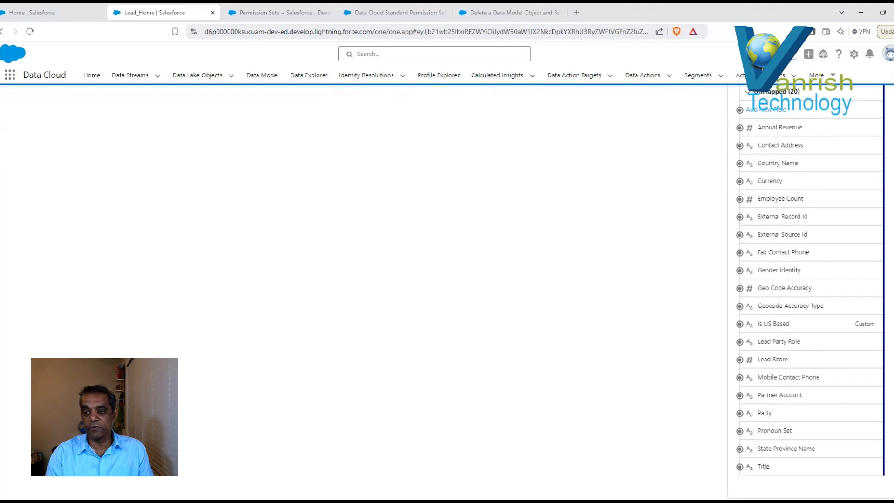
scroll(443, 292, "up", 10)
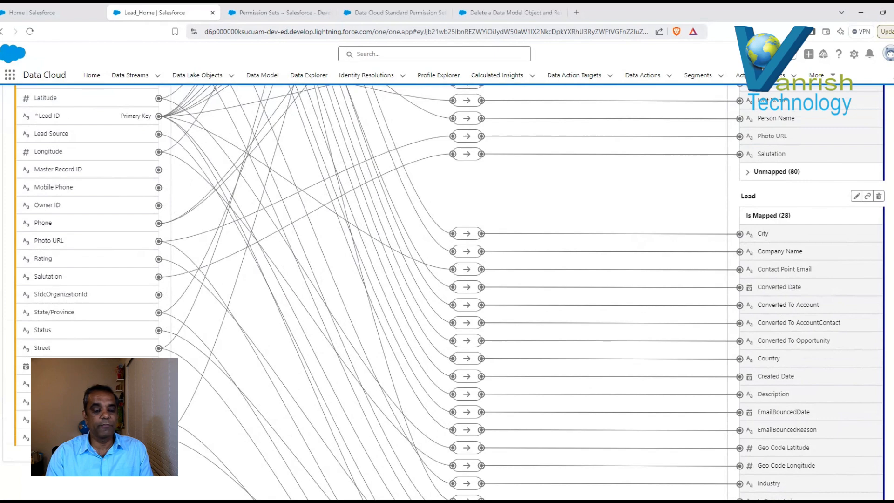
scroll(443, 292, "down", 3)
scroll(443, 292, "up", 6)
scroll(208, 277, "up", 3)
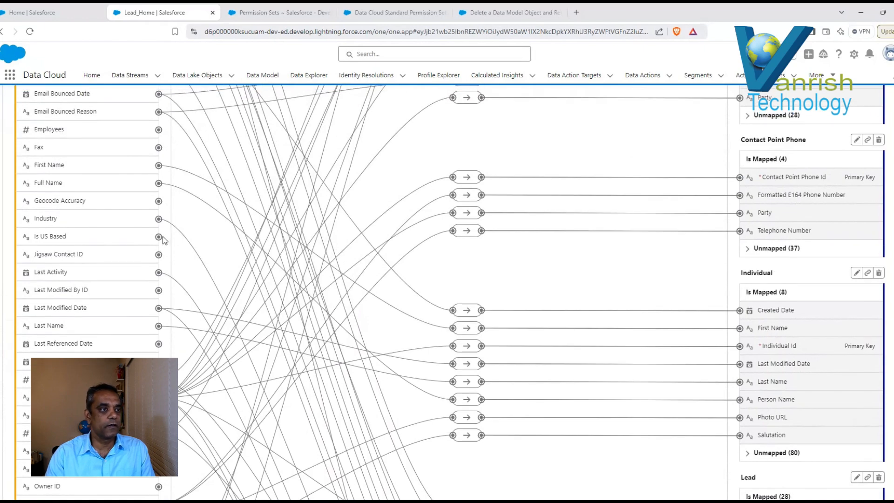
left_click(133, 236)
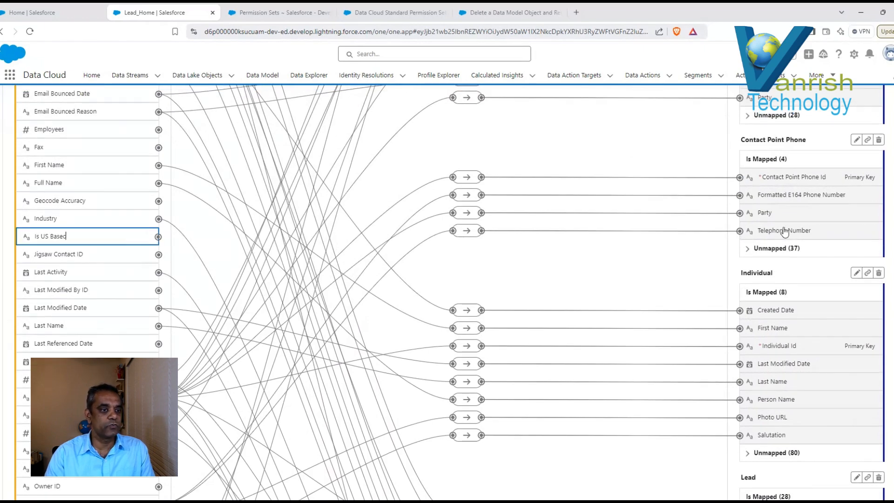
scroll(851, 492, "down", 20)
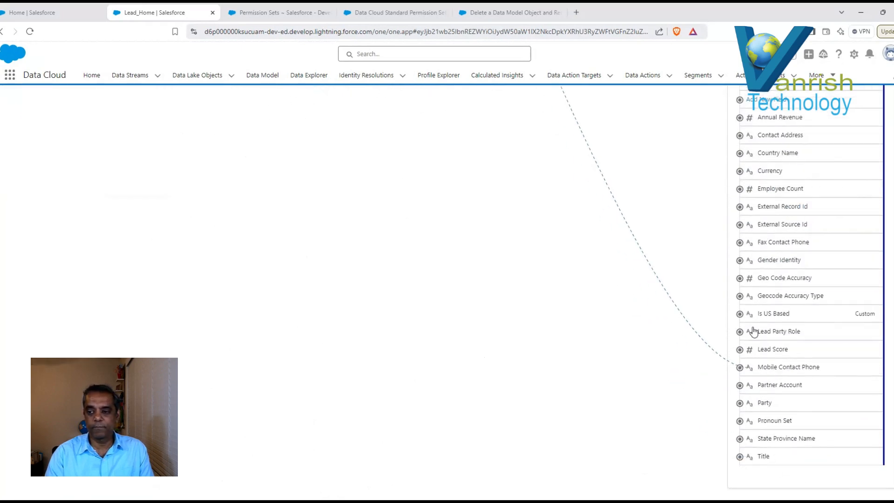
left_click(749, 317)
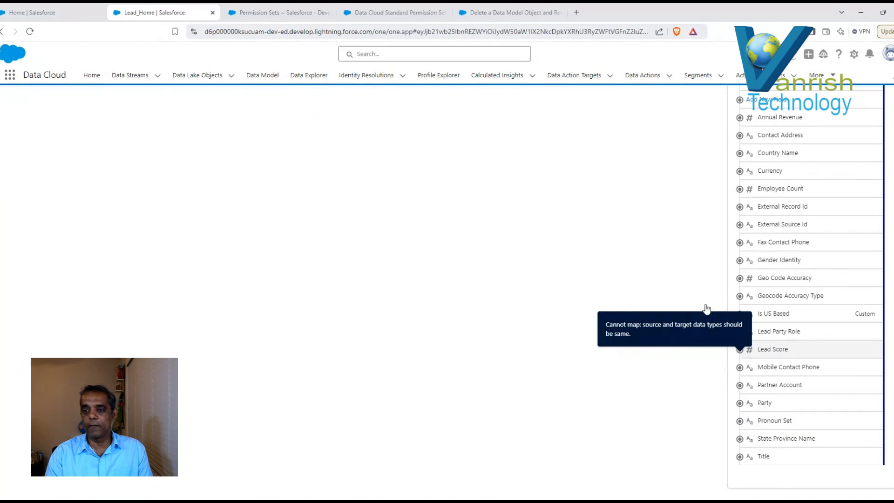
Locate Is US Based among the Lead entity's mapped fields and open the details of its mapping
scroll(546, 414, "up", 3)
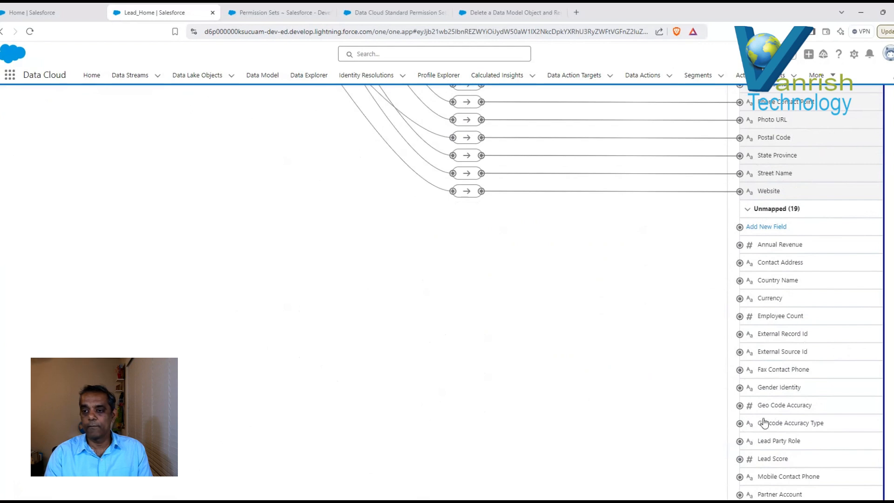
scroll(776, 313, "down", 5)
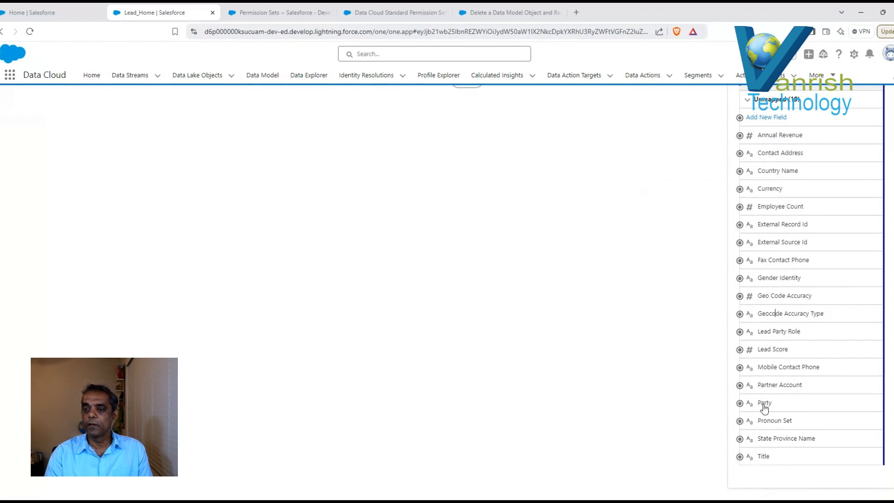
scroll(826, 350, "up", 2)
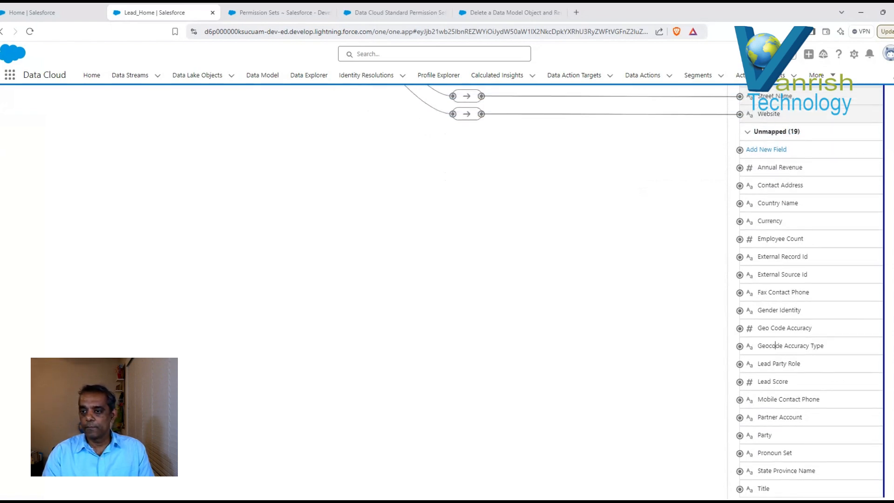
scroll(776, 340, "down", 1)
scroll(776, 341, "up", 12)
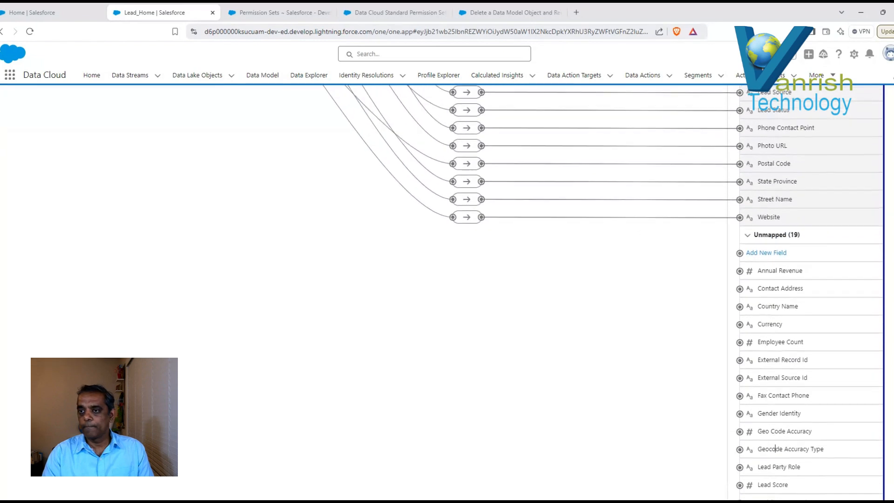
scroll(452, 292, "up", 4)
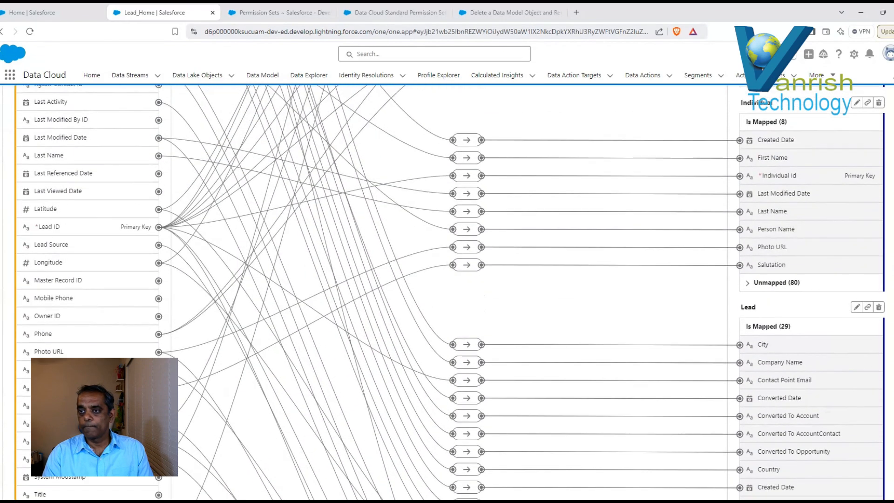
scroll(892, 341, "down", 12)
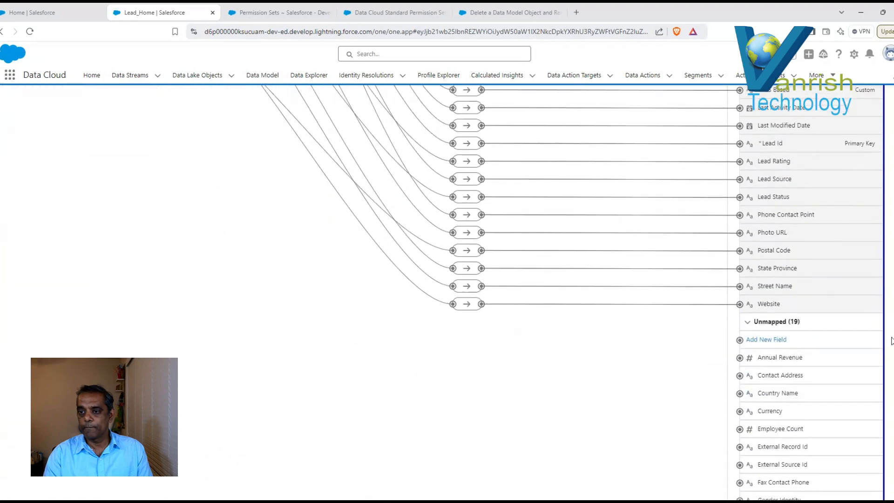
scroll(892, 341, "up", 1)
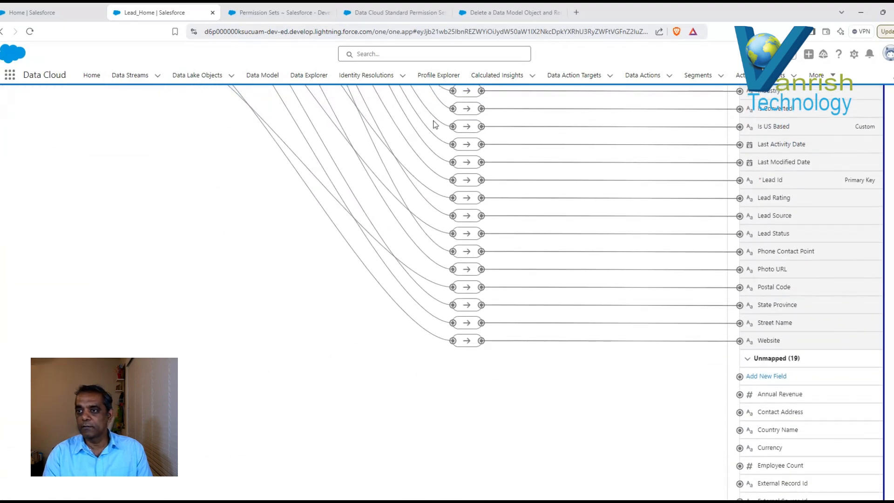
left_click(465, 127)
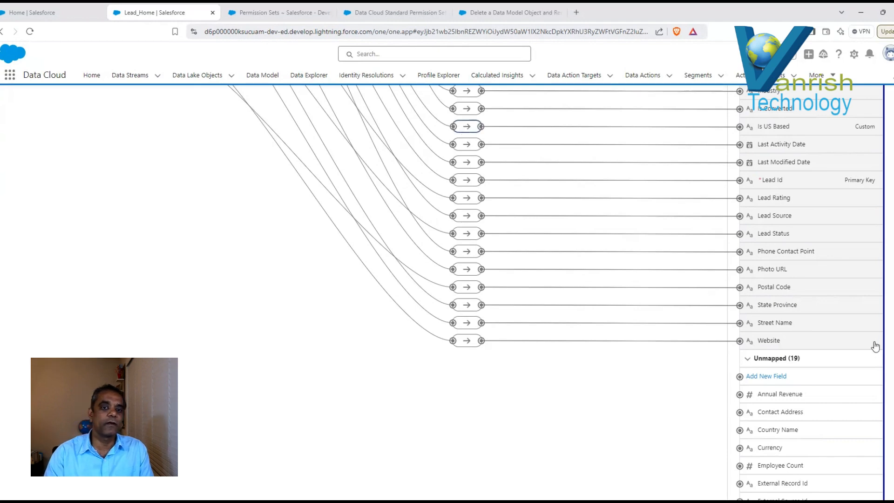
Trace the highlighted Is US Based connection from the Lead entity back to its source field in Lead_Home
scroll(885, 341, "up", 1)
scroll(723, 332, "up", 4)
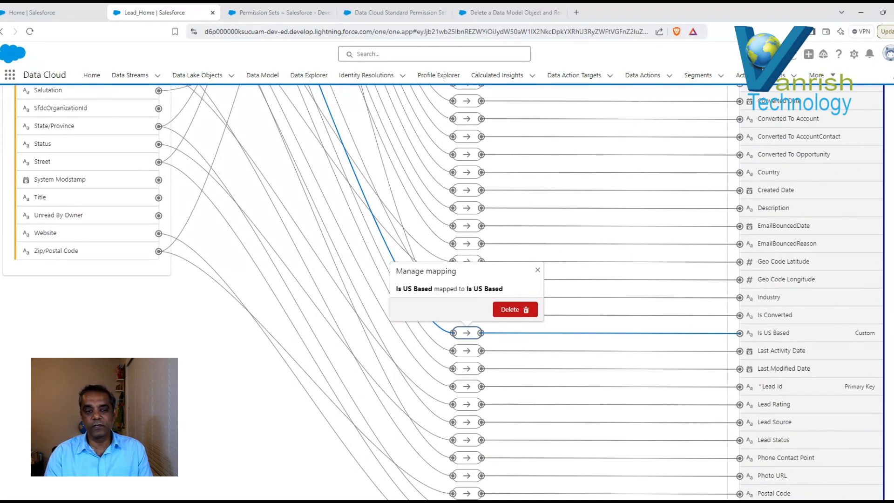
scroll(448, 292, "up", 8)
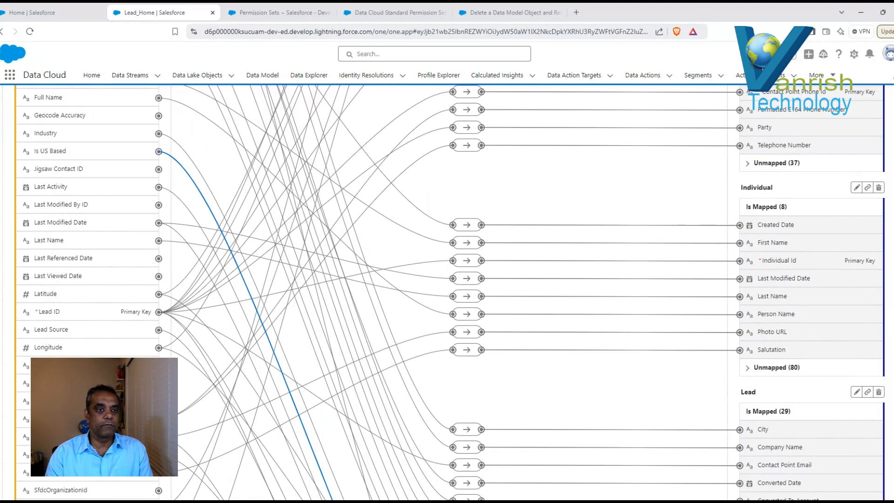
scroll(448, 292, "up", 5)
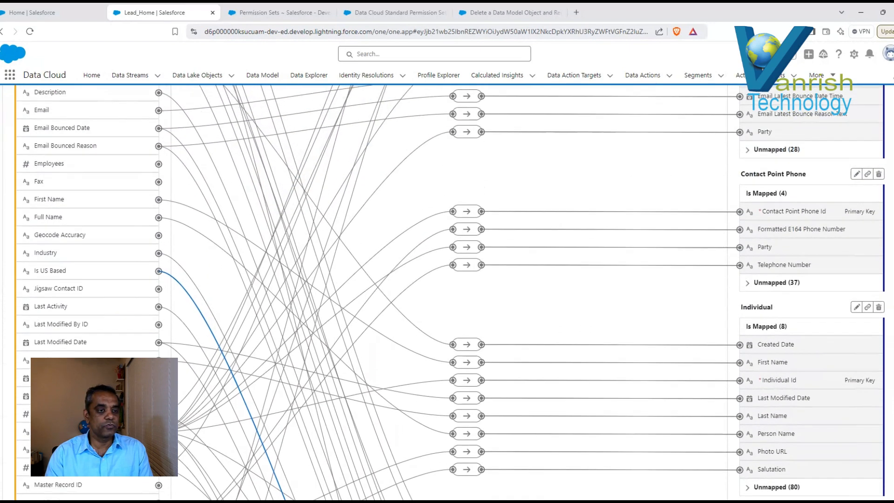
scroll(506, 197, "up", 4)
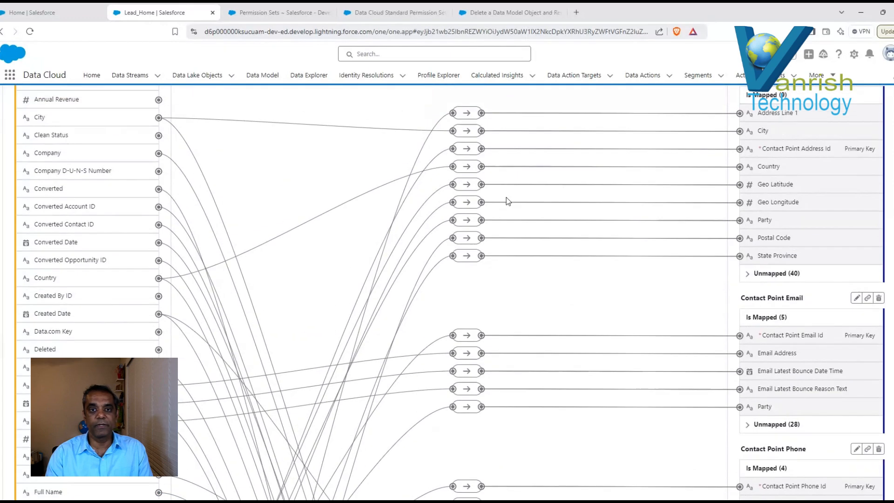